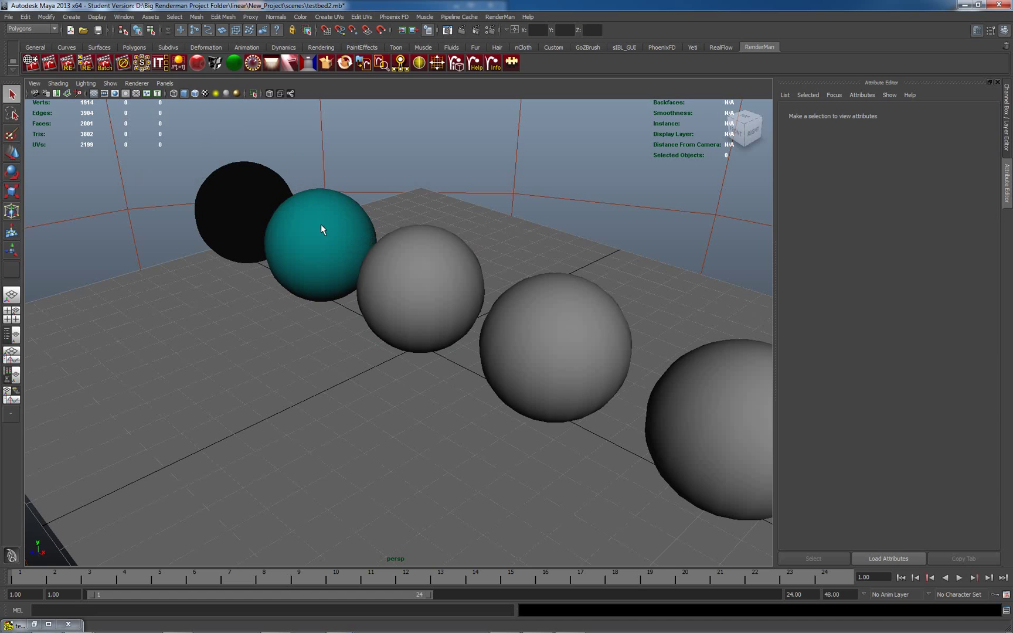
# Examine the matte shader attributes of the cyan sphere and of the black sphere behind it
pyautogui.click(344, 219)
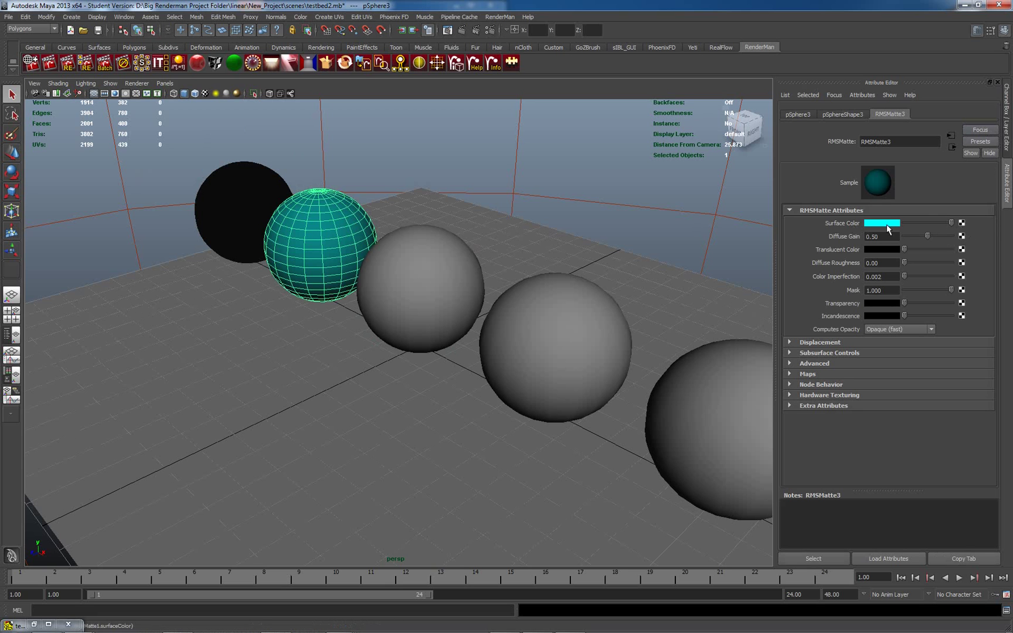
pyautogui.click(275, 187)
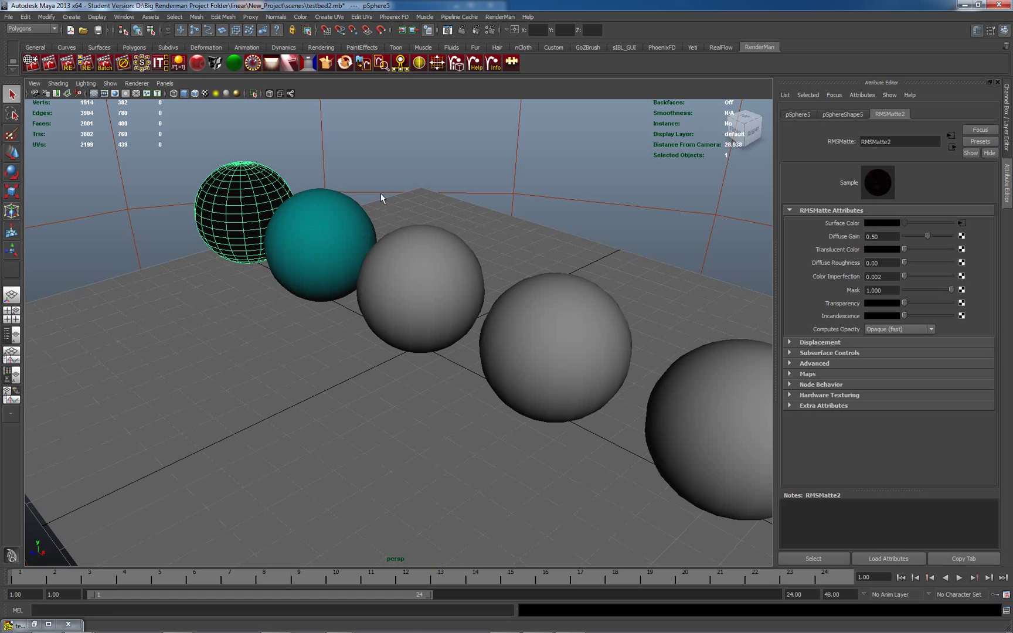
pyautogui.moveTo(446, 631)
# Assign a new RMSMatte shader to the middle sphere, name it swatch, and put the render window out of the way
pyautogui.click(454, 267)
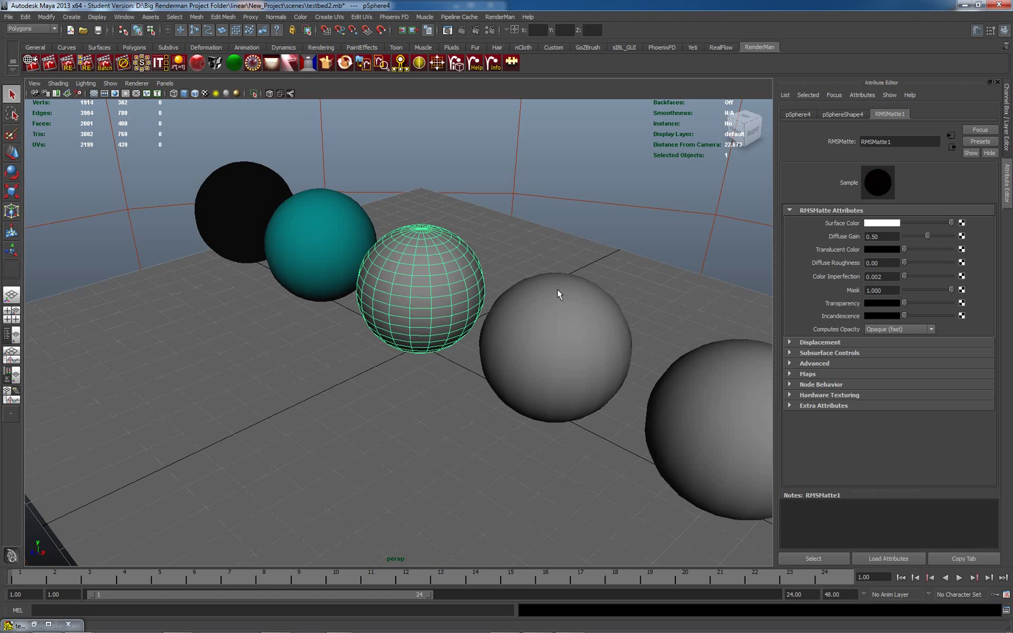
pyautogui.click(236, 63)
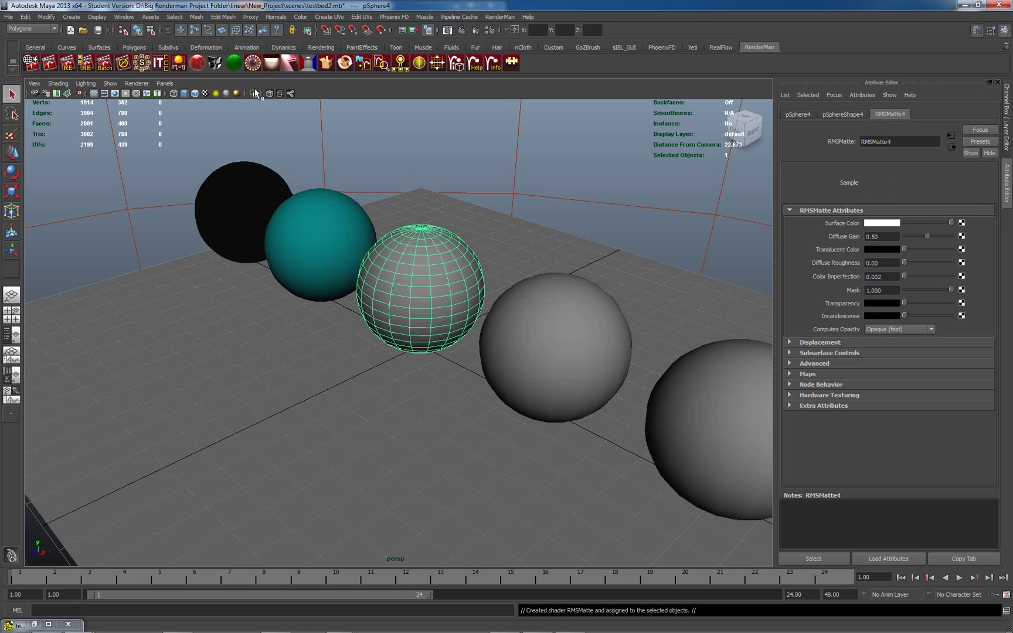
pyautogui.moveTo(900, 143); pyautogui.dragTo(841, 145)
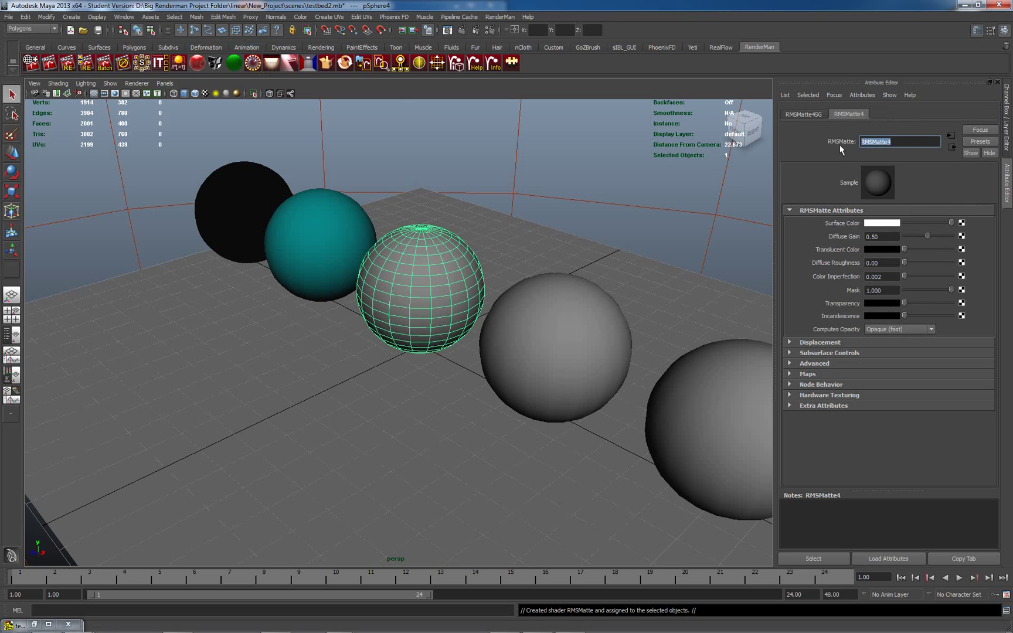
pyautogui.write('swatch')
pyautogui.press('Return')
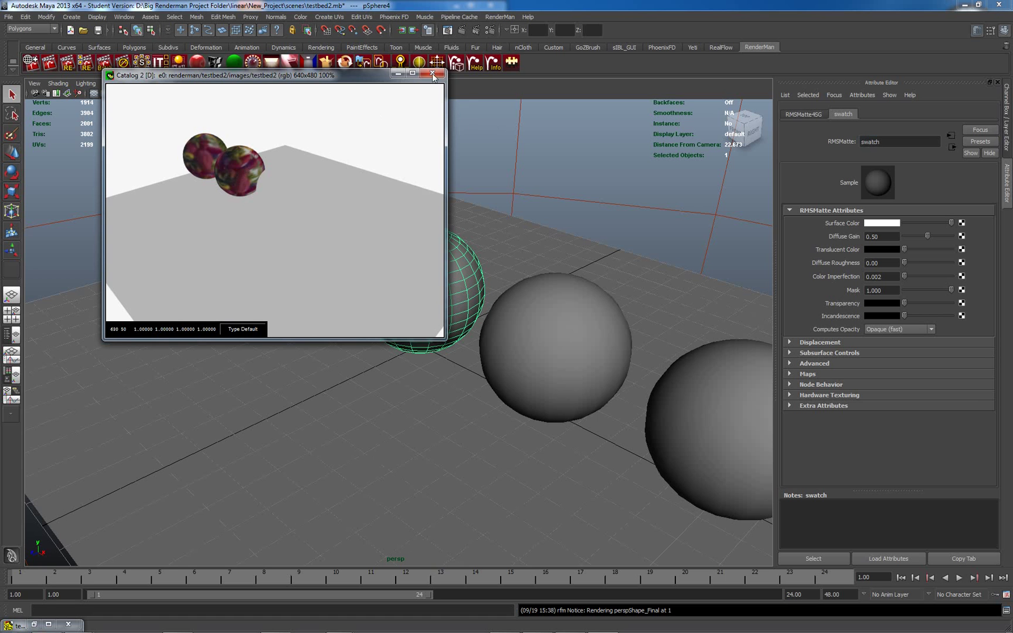
pyautogui.click(398, 74)
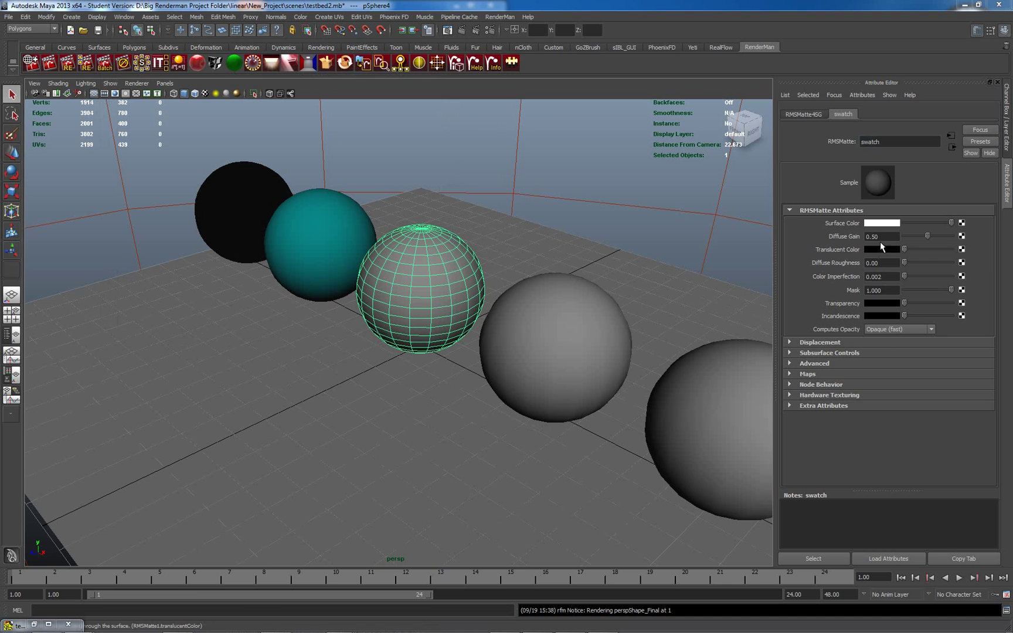
# Try sampling a surface colour for the swatch shader from the screen with the eyedropper
pyautogui.click(879, 223)
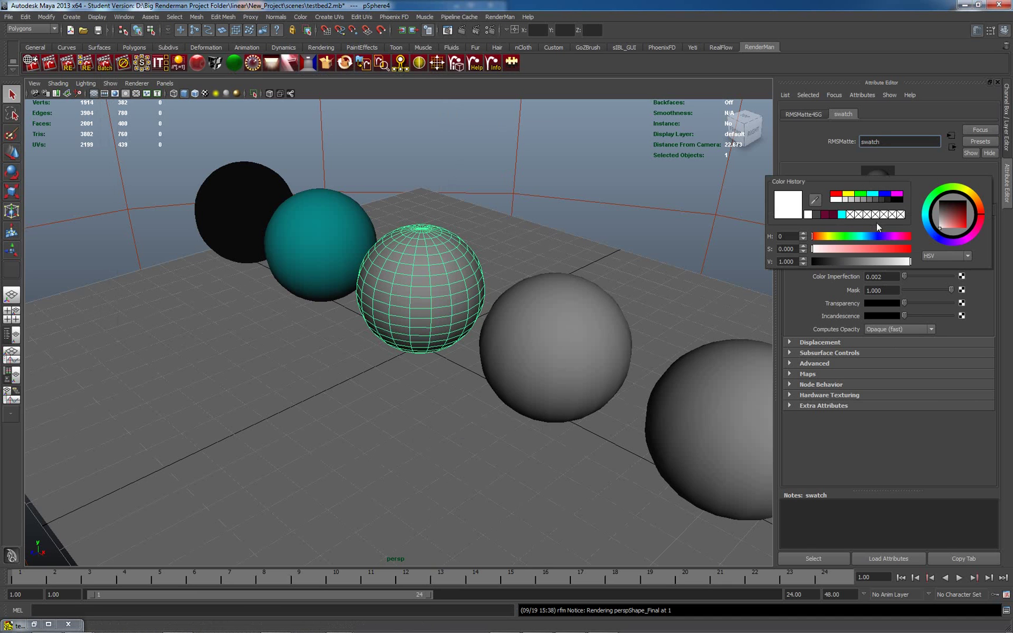
pyautogui.click(815, 202)
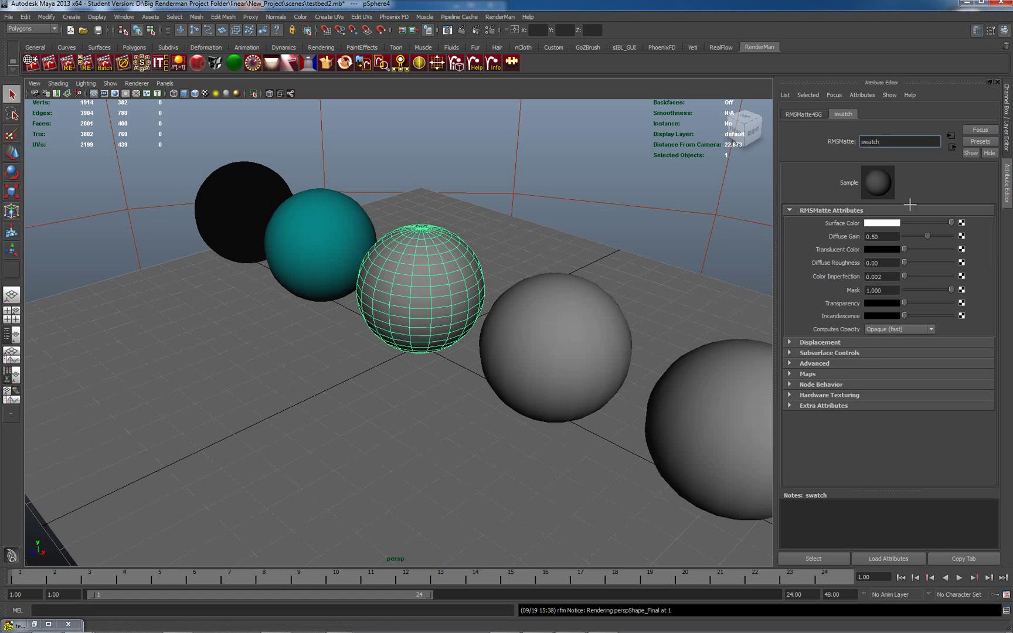
pyautogui.click(916, 223)
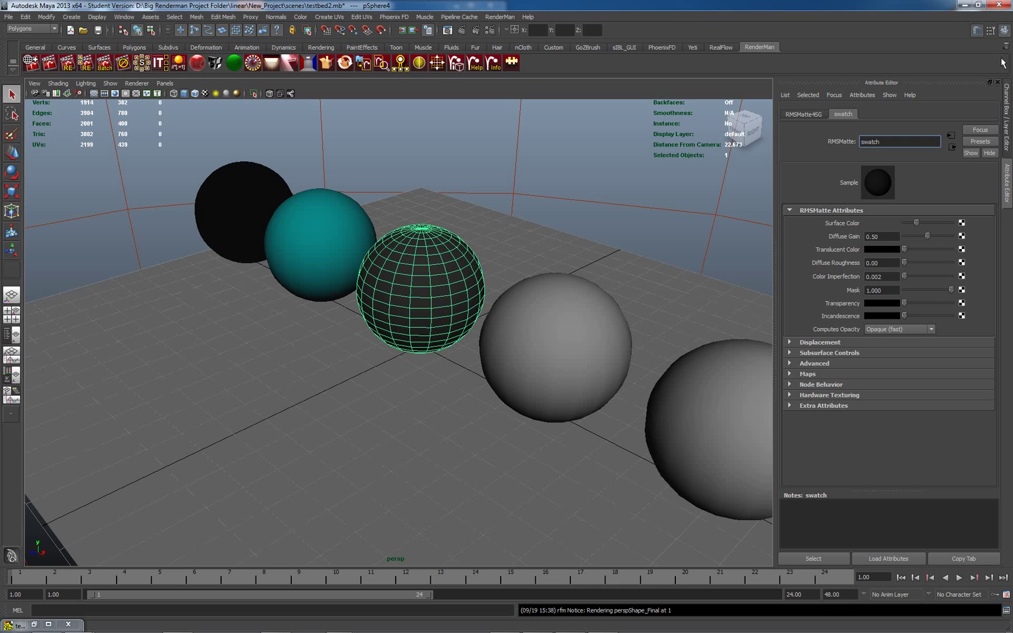
# Move the Maya window aside and show the chillis image in Photoshop next to it
pyautogui.moveTo(938, 8); pyautogui.dragTo(413, 15)
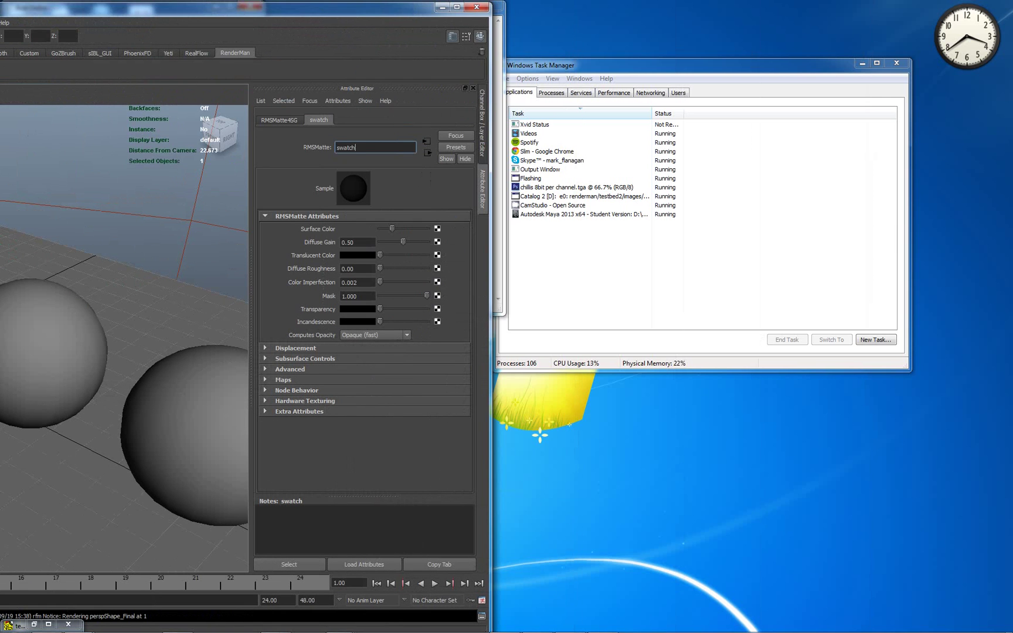
pyautogui.hotkey('alt', 'Tab')
pyautogui.moveTo(858, 48); pyautogui.dragTo(825, 33)
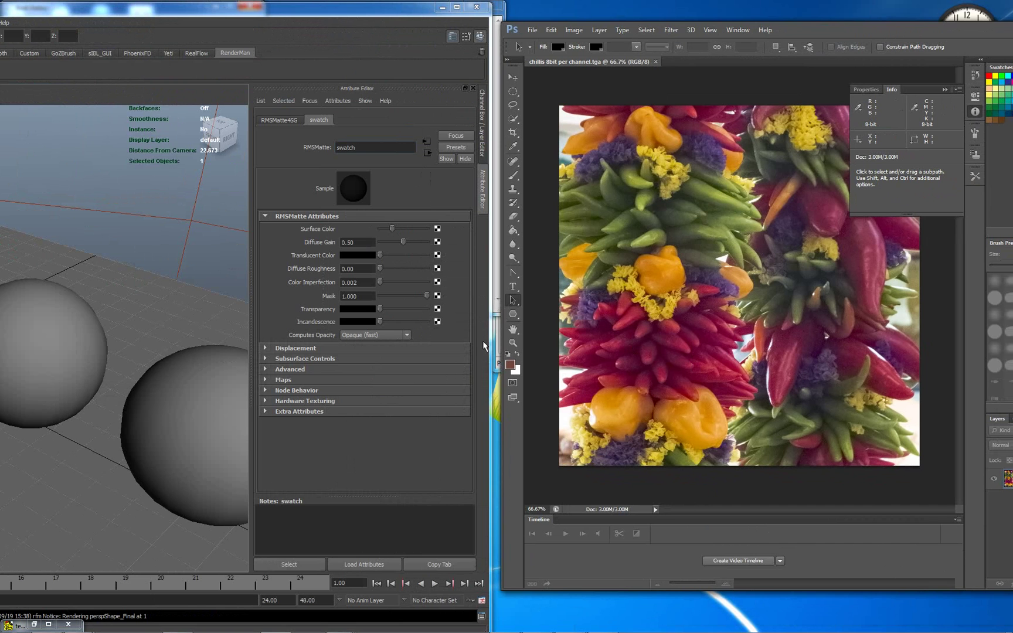
pyautogui.click(362, 237)
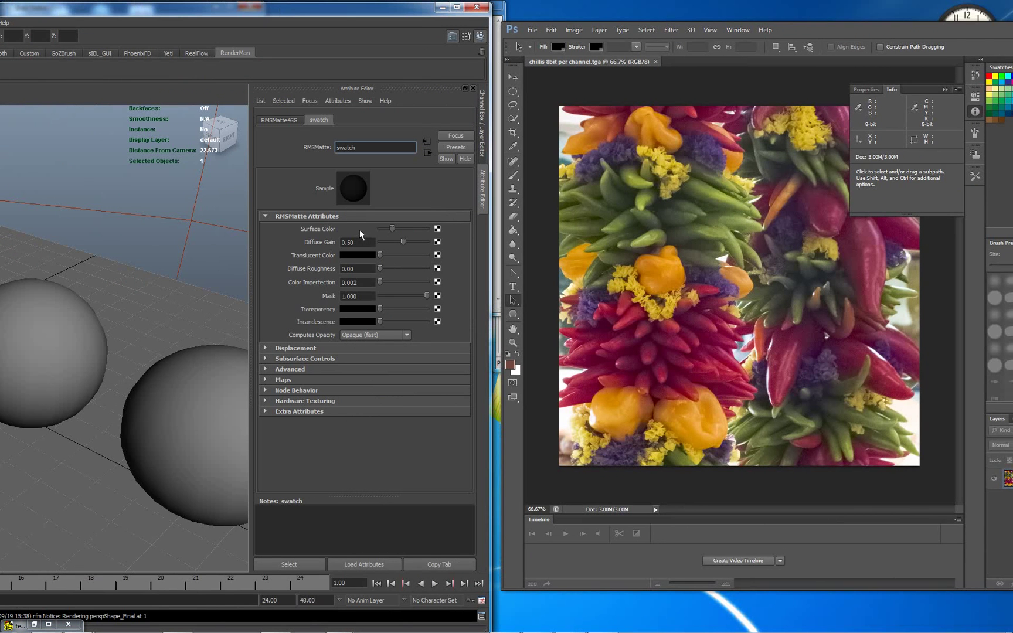
pyautogui.click(359, 230)
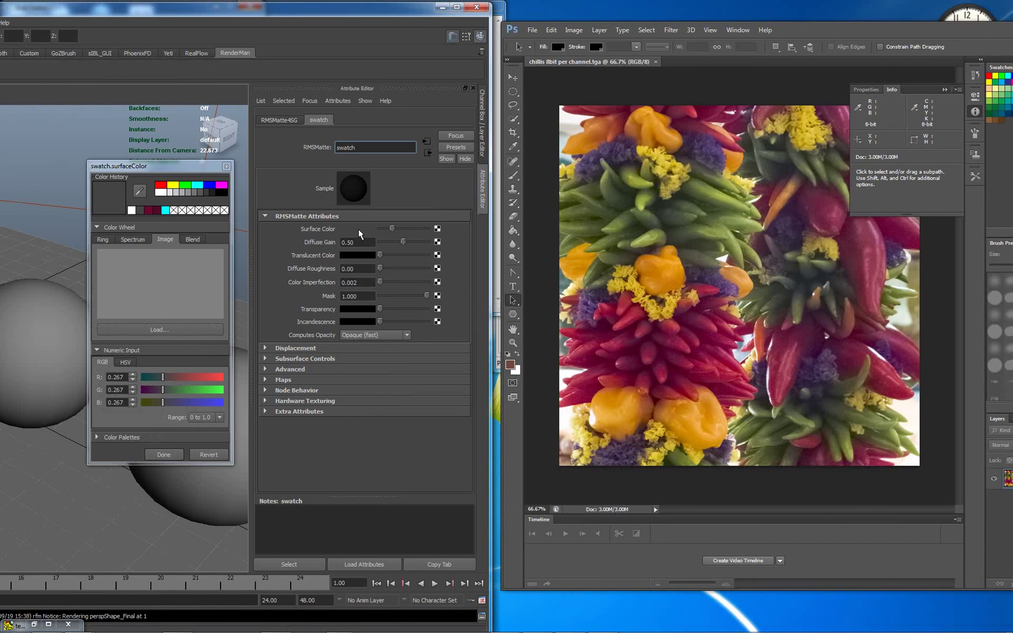
pyautogui.click(226, 168)
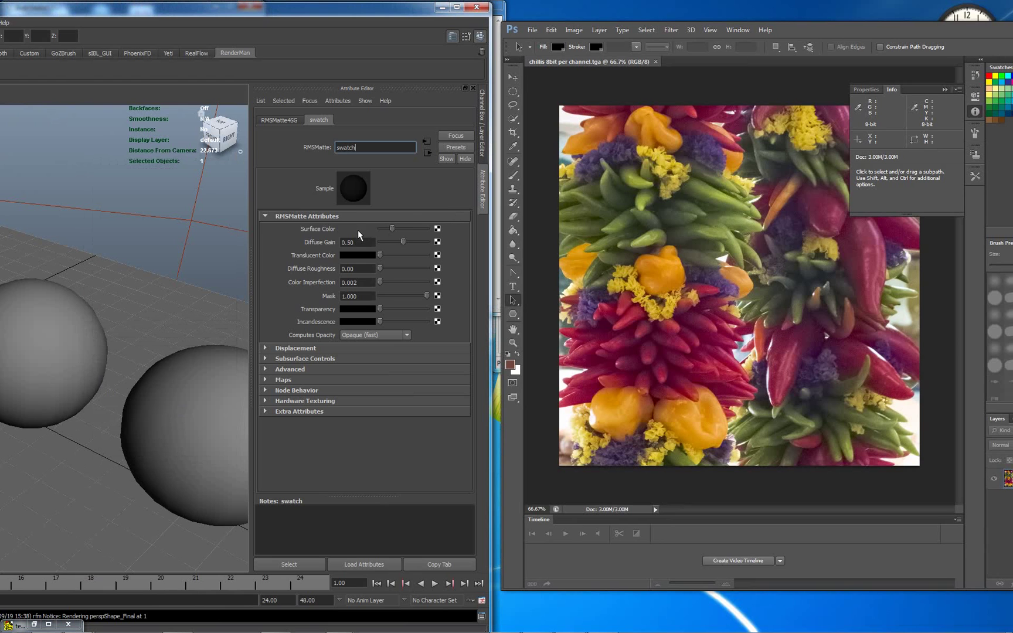
# Sample the swatch shader's surface colour from the dark red chilli in the lower right part of the photo
pyautogui.click(359, 231)
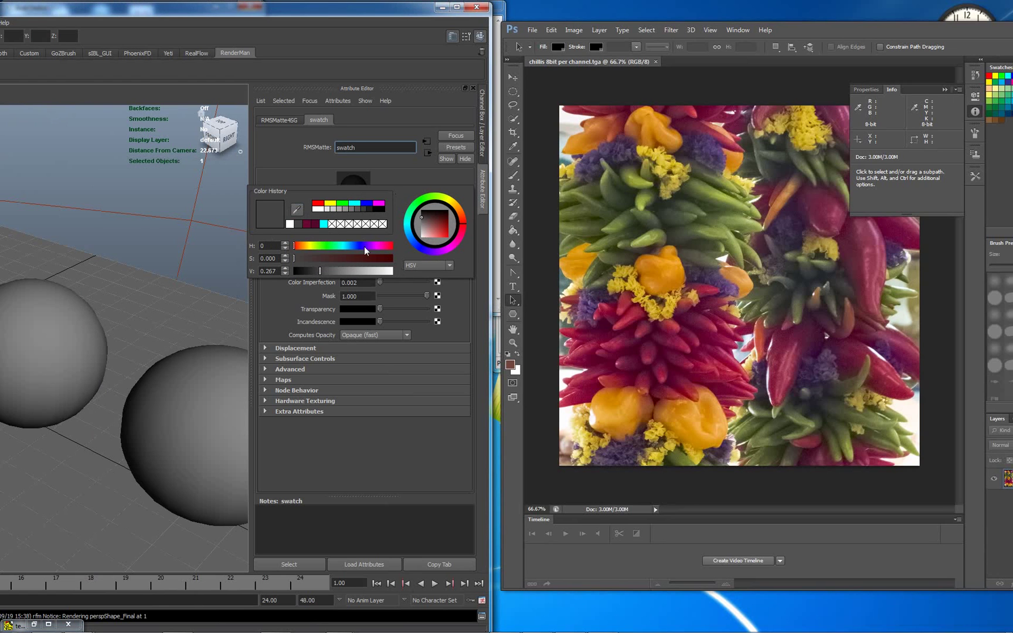
pyautogui.click(297, 211)
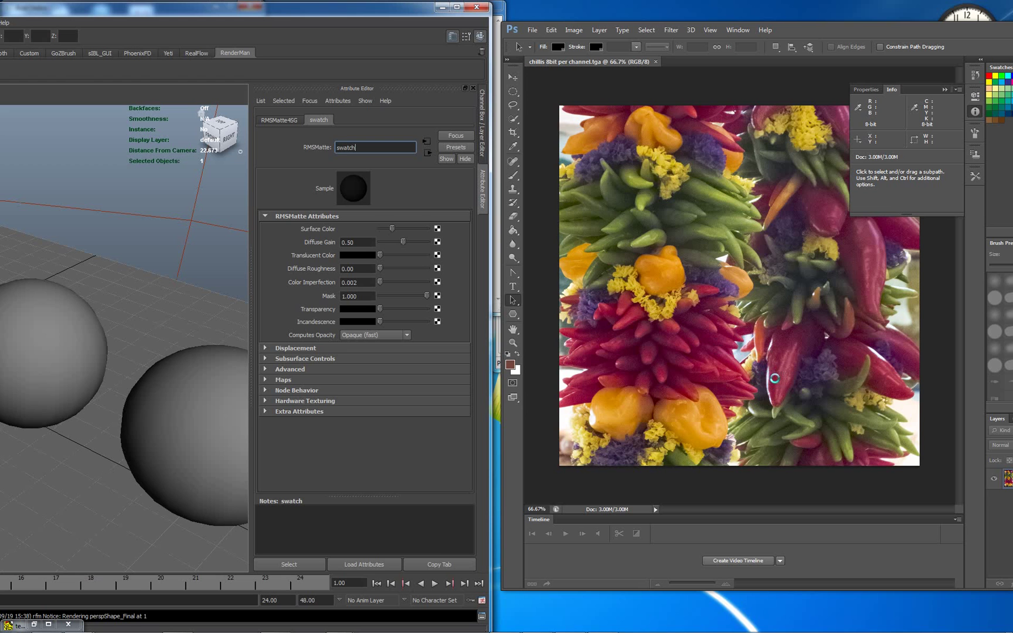
pyautogui.keyDown('shift'); pyautogui.click(774, 378); pyautogui.keyUp('shift')
# Resample the swatch shader's surface colour from the red chilli cluster in the photo's left half, and restore Maya to full screen
pyautogui.click(354, 231)
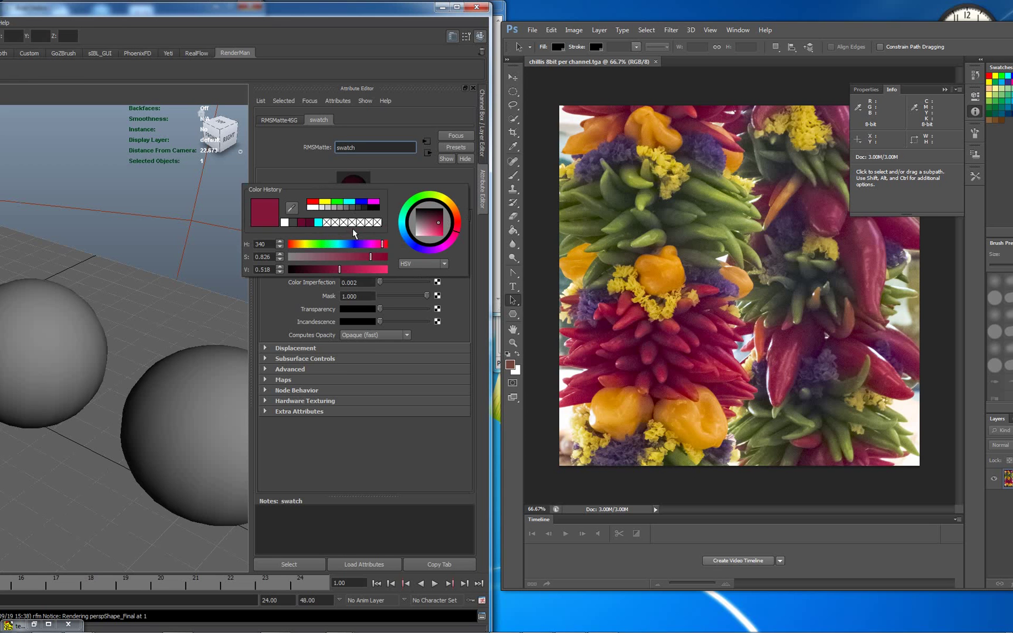
pyautogui.click(292, 208)
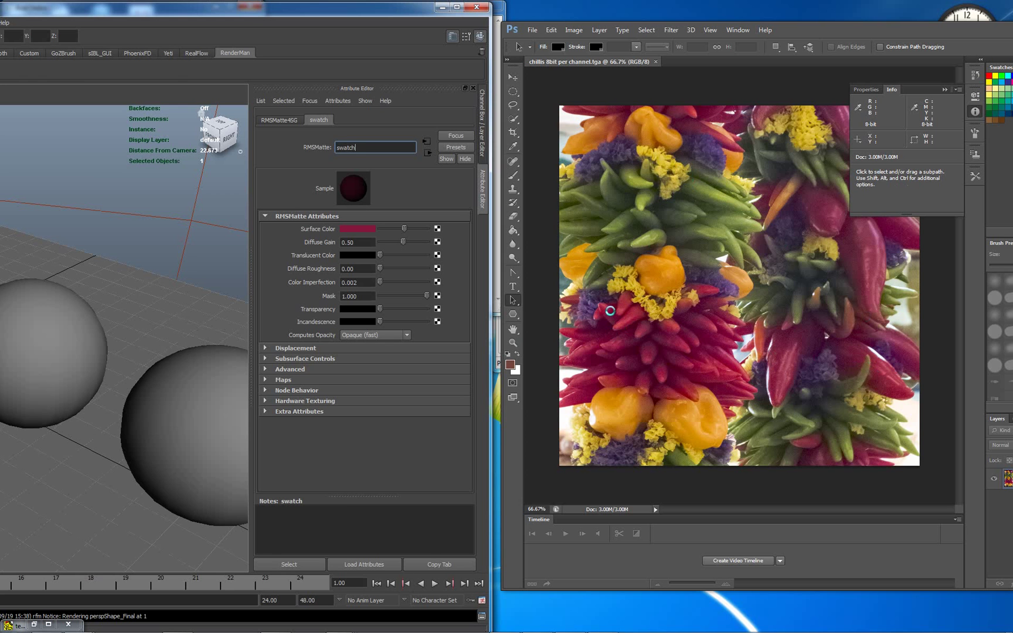
pyautogui.click(611, 310)
pyautogui.hotkey('ctrl', 'shift', 'Escape')
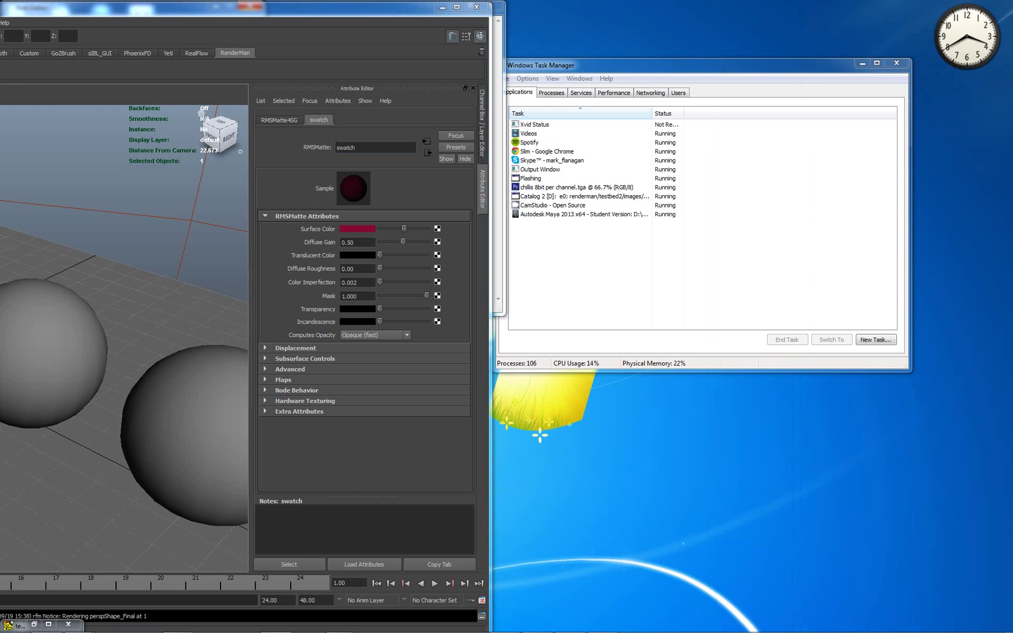
pyautogui.doubleClick(345, 12)
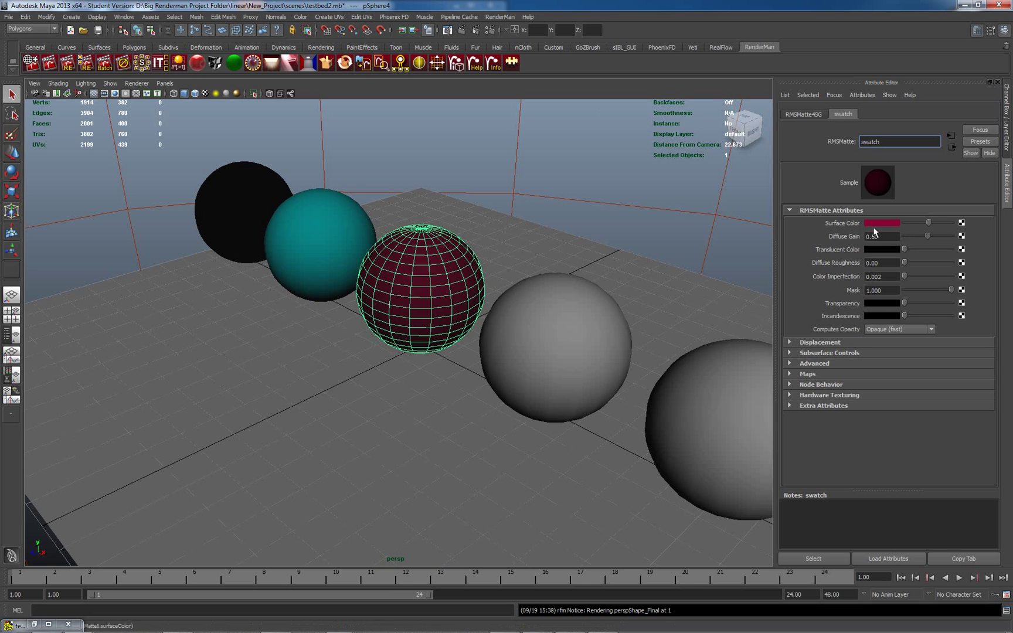
# Assign a new RMSMatte shader to the grey sphere beside the crimson one and name it swatch_test
pyautogui.click(580, 322)
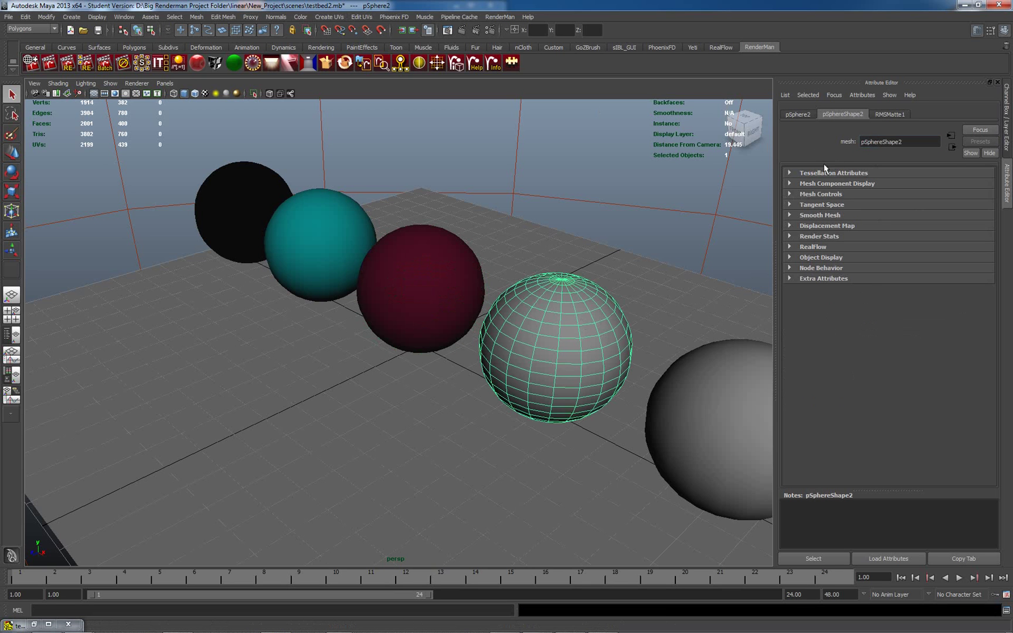
pyautogui.click(886, 114)
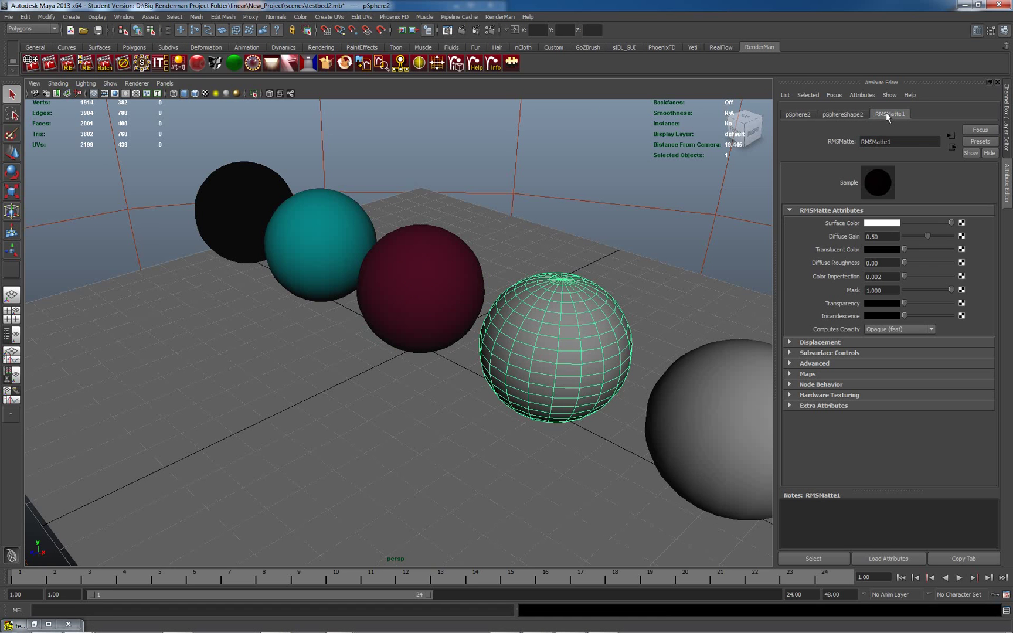
pyautogui.click(233, 62)
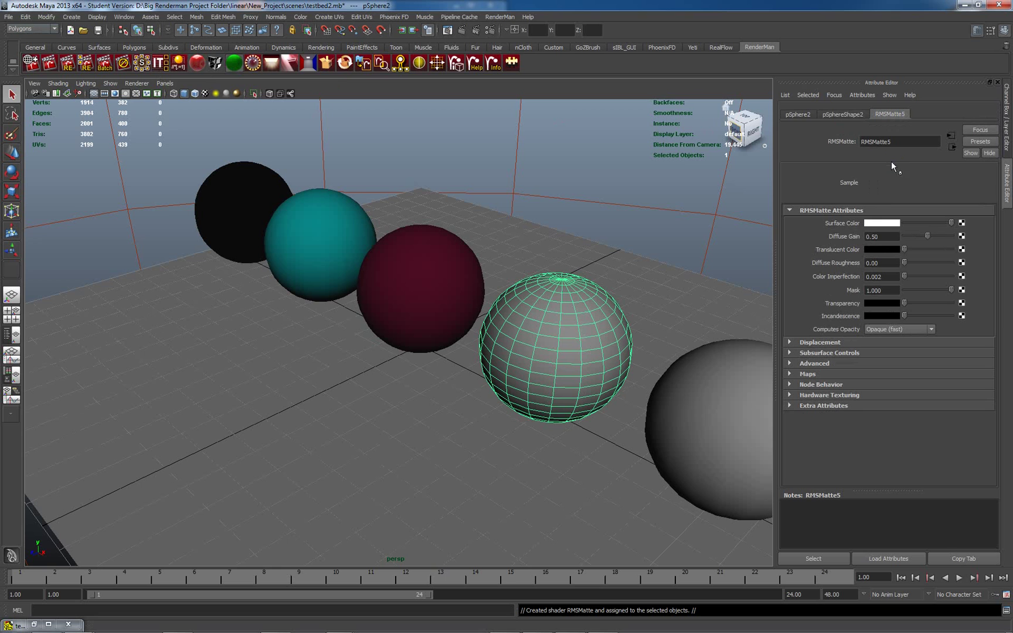
pyautogui.click(880, 224)
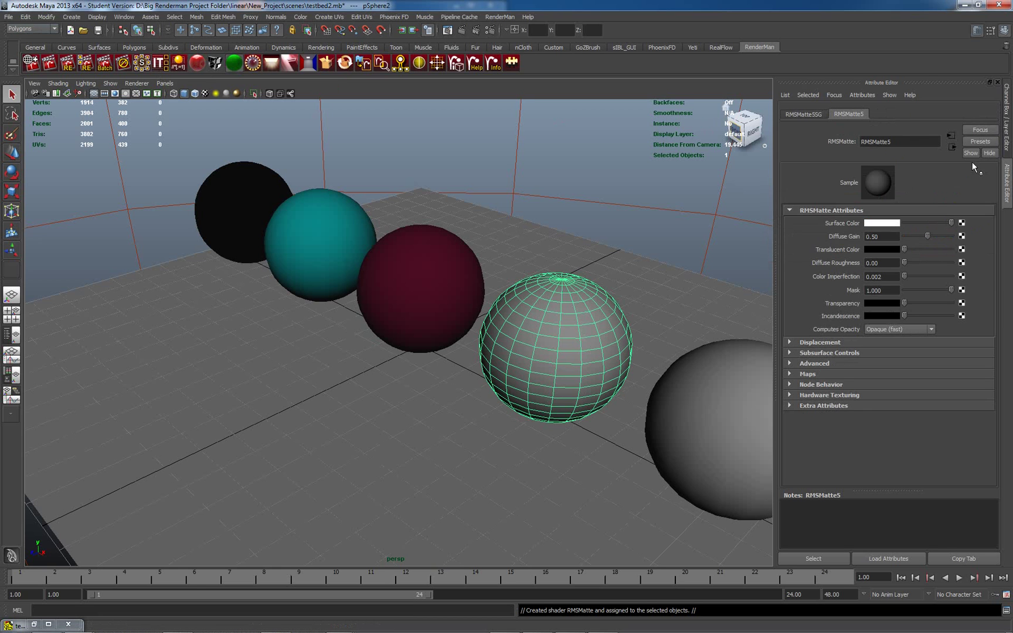
pyautogui.doubleClick(900, 141)
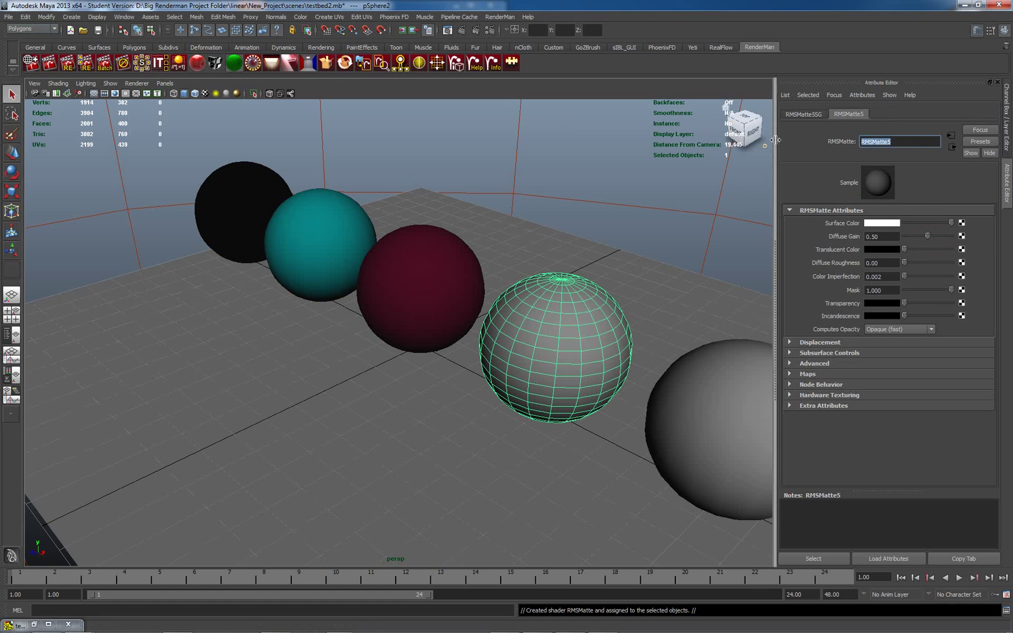
pyautogui.write('swatch test')
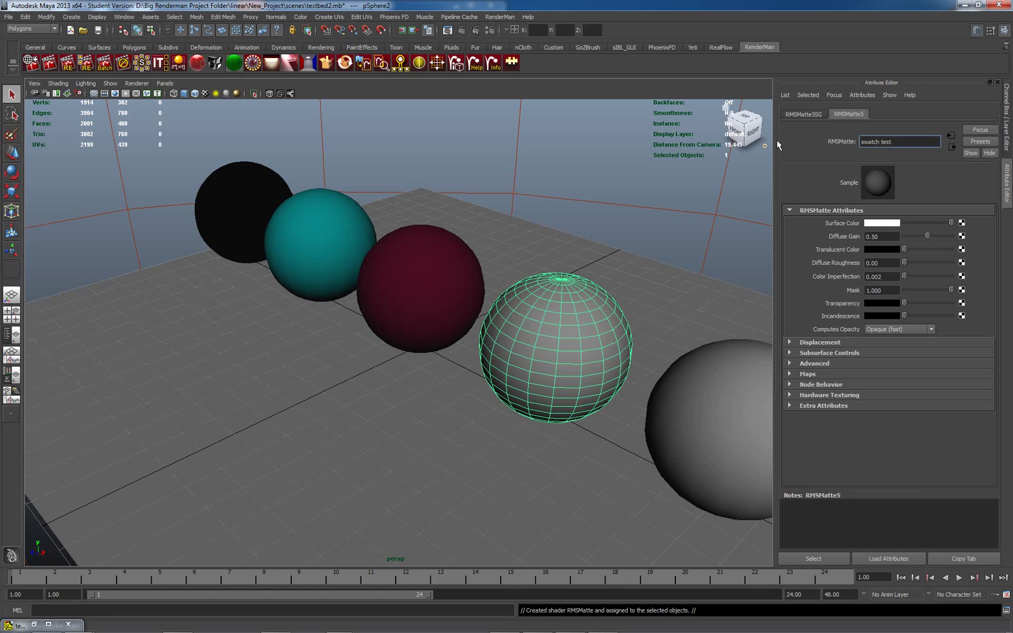
pyautogui.press('Return')
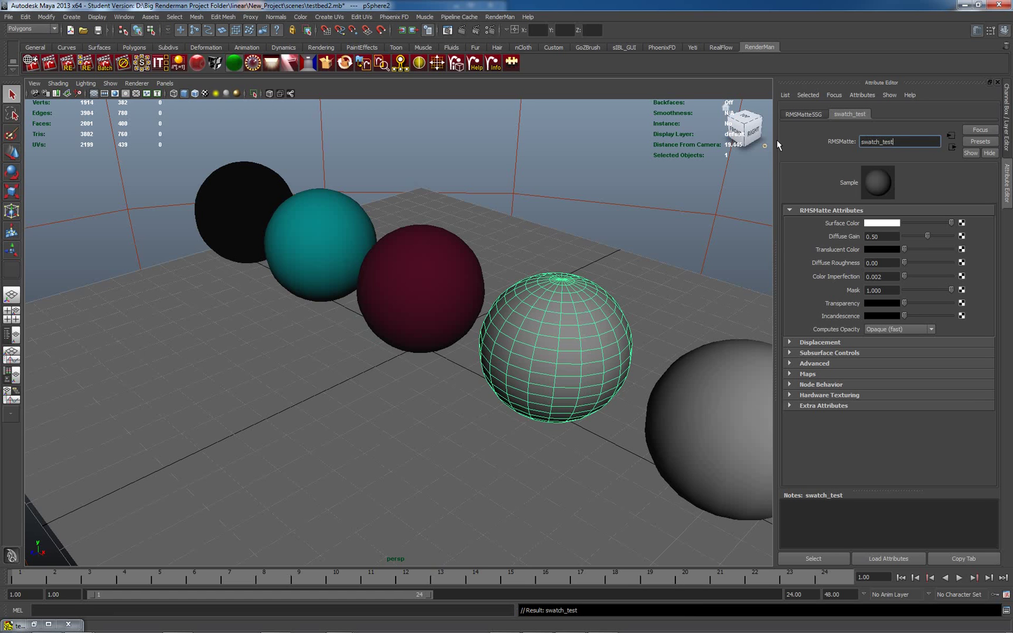
# Open swatch_test's surface colour for editing and browse to the project's sourceimages folder for an image to load
pyautogui.click(883, 224)
pyautogui.click(876, 228)
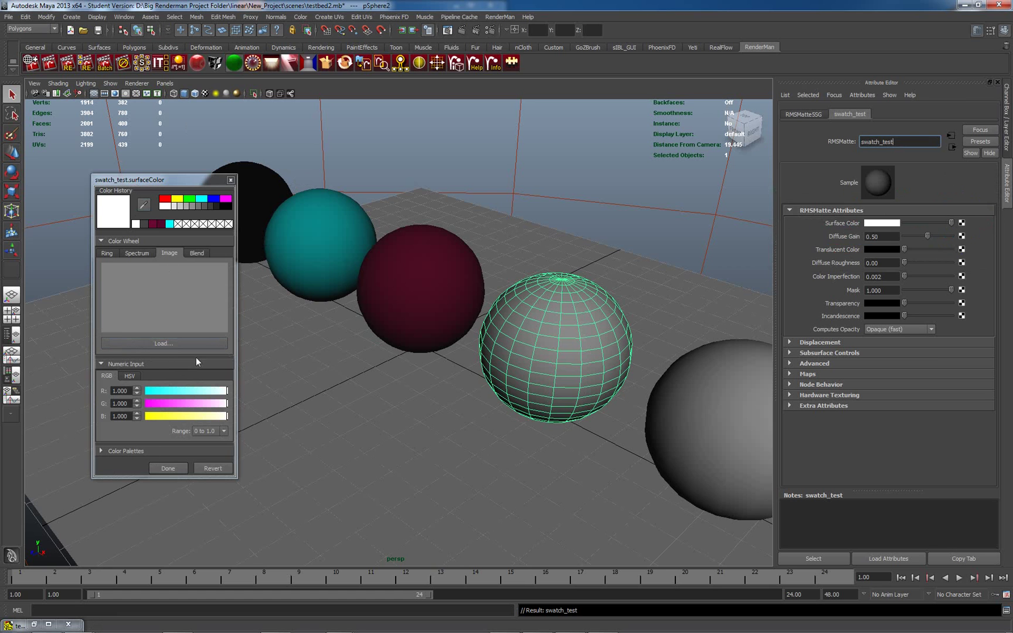
pyautogui.click(161, 343)
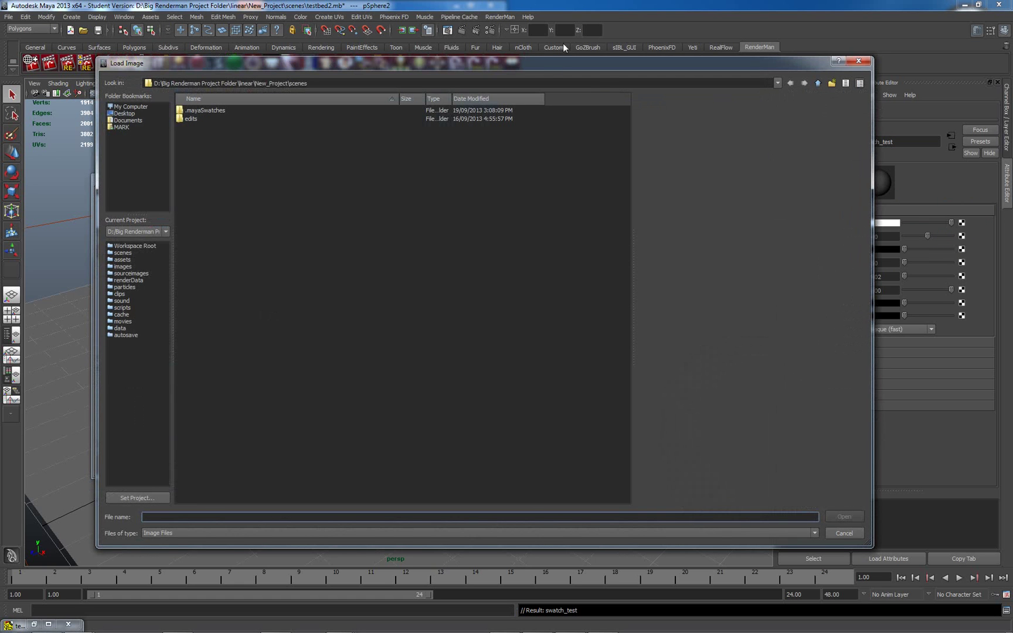
pyautogui.click(778, 83)
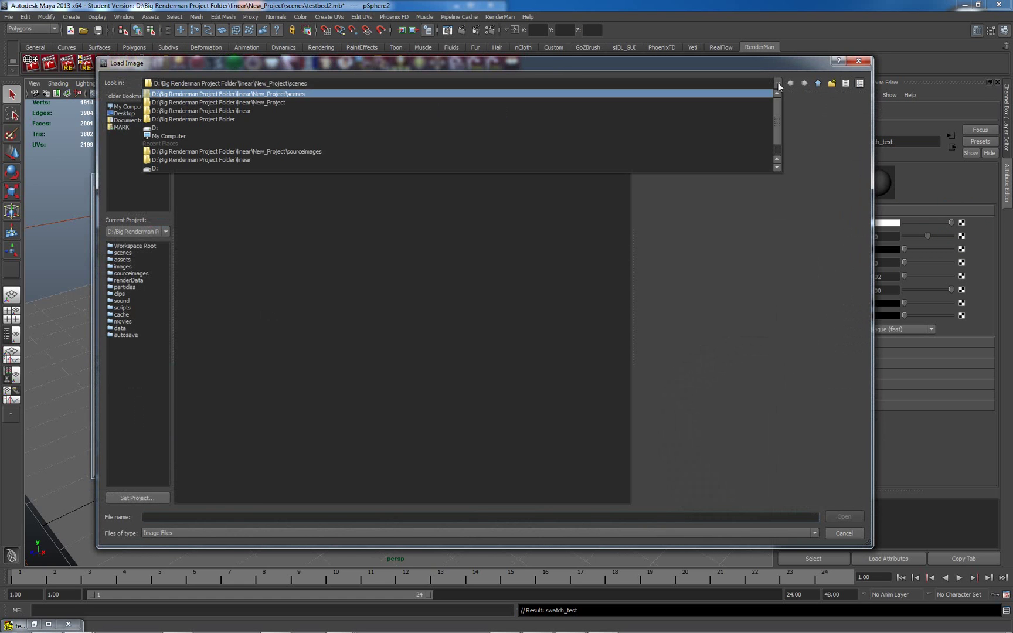
pyautogui.click(353, 103)
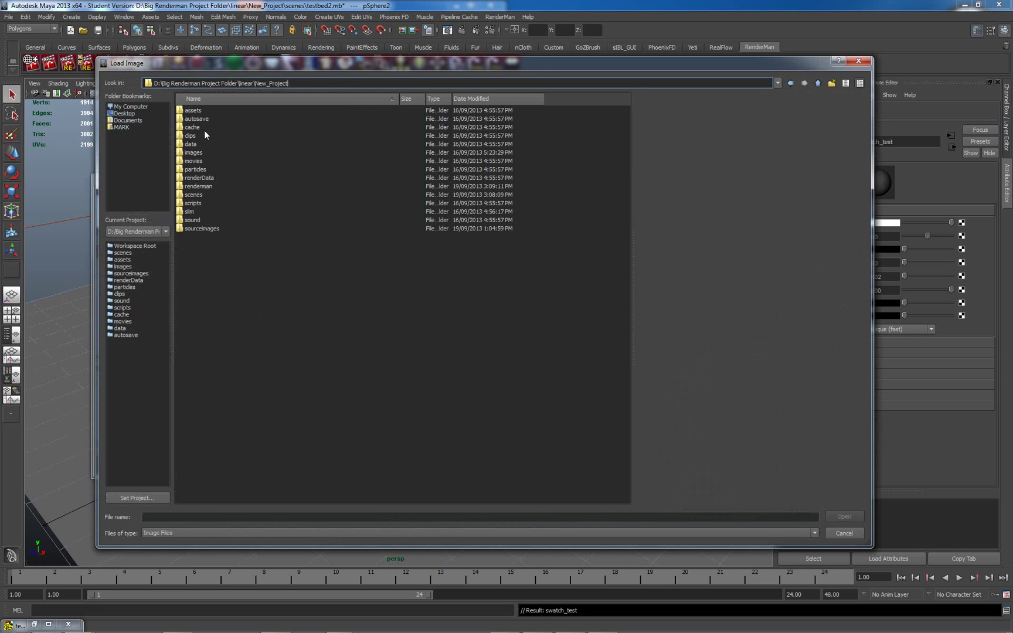
pyautogui.doubleClick(201, 228)
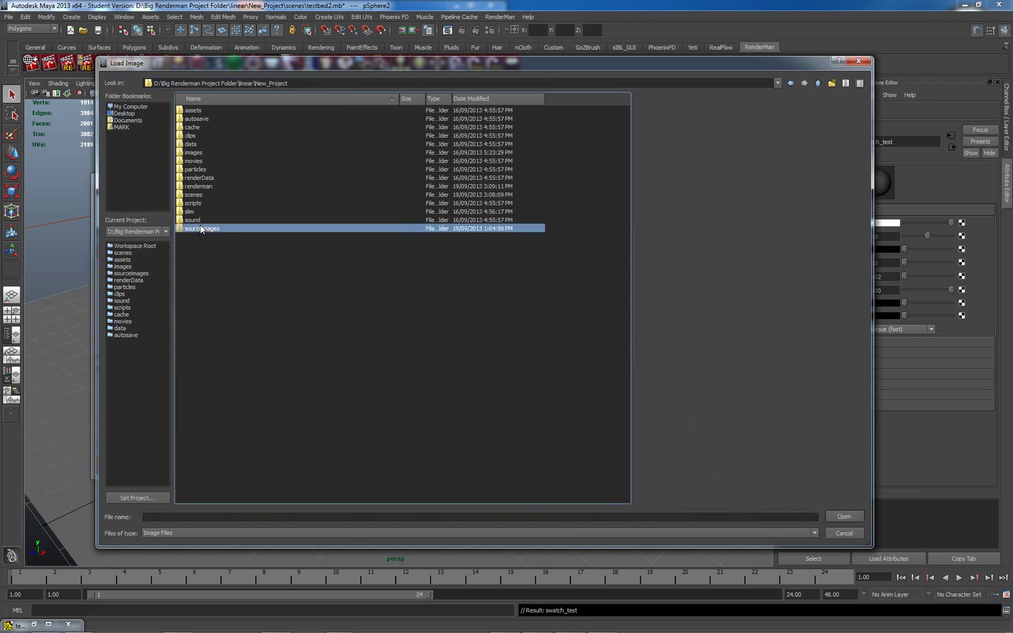
pyautogui.click(195, 126)
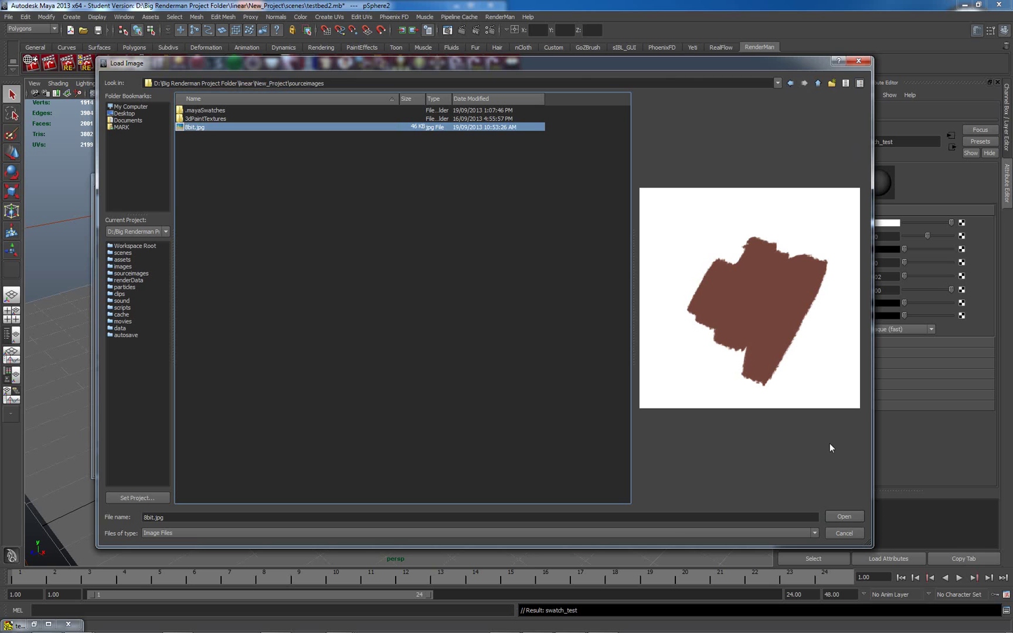
# Show all file types and try to load chillis 8bit per channel.tga into the colour picker
pyautogui.click(812, 532)
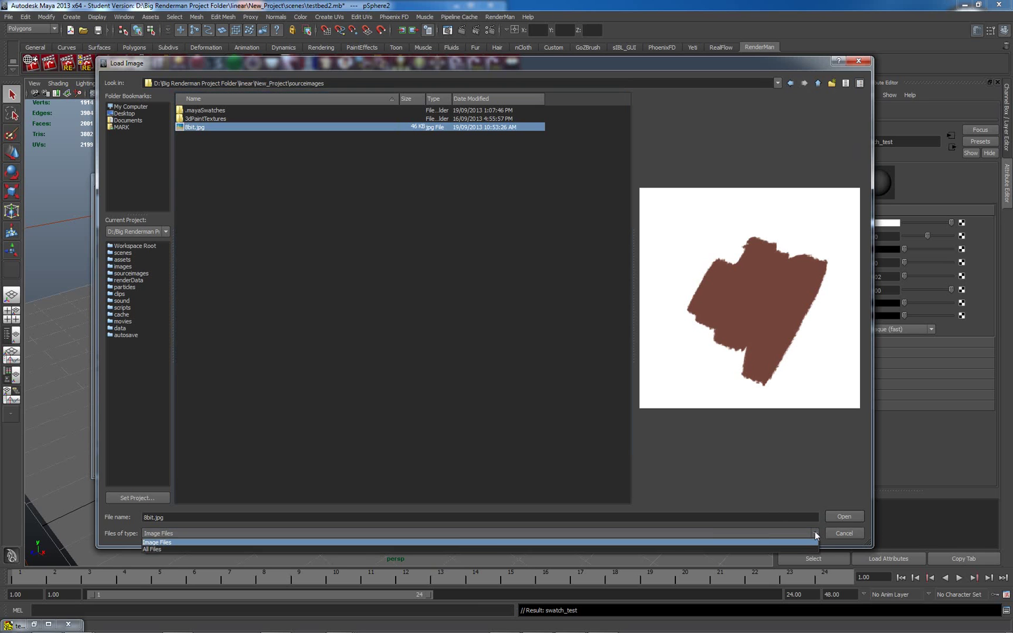
pyautogui.click(596, 556)
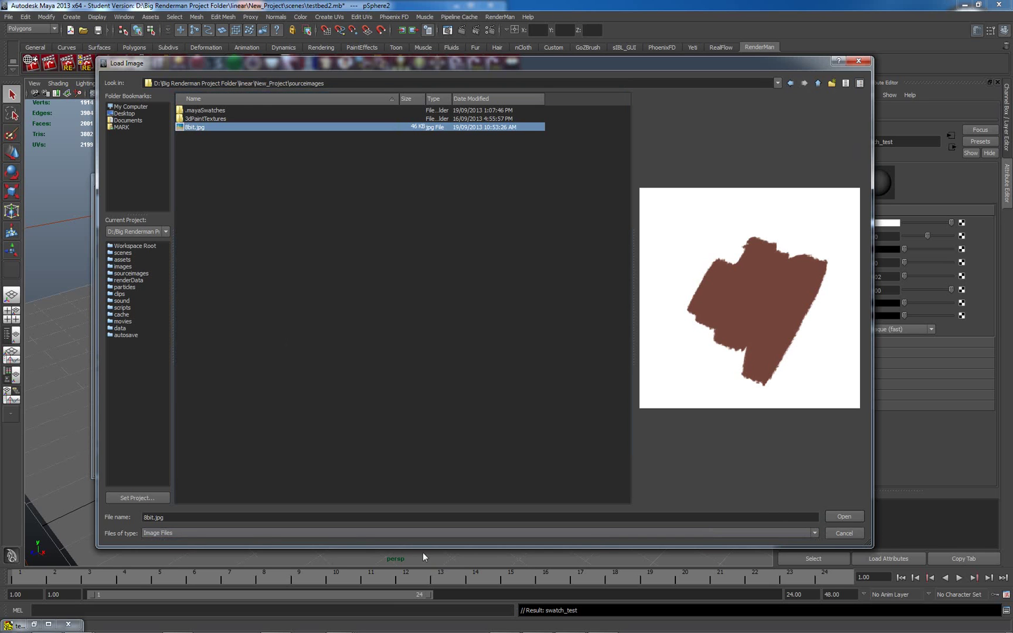
pyautogui.click(815, 533)
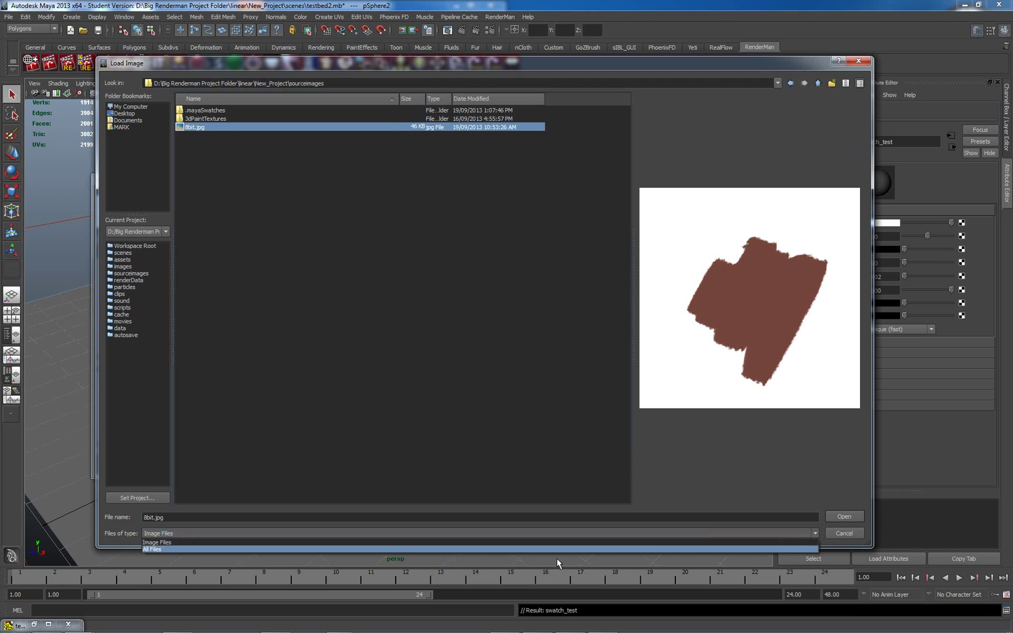
pyautogui.click(428, 564)
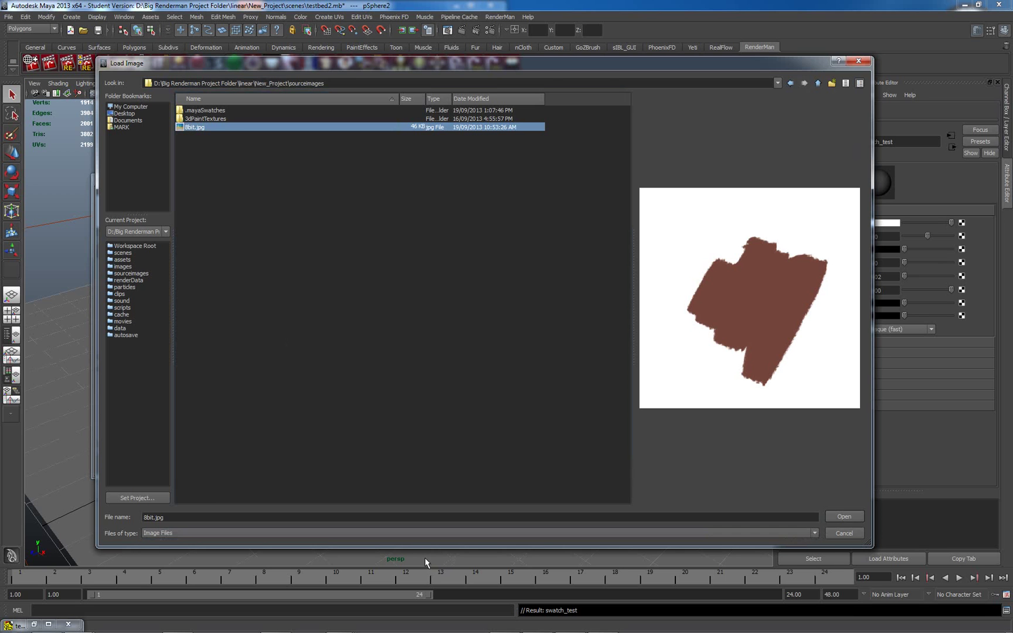
pyautogui.click(757, 535)
pyautogui.click(151, 549)
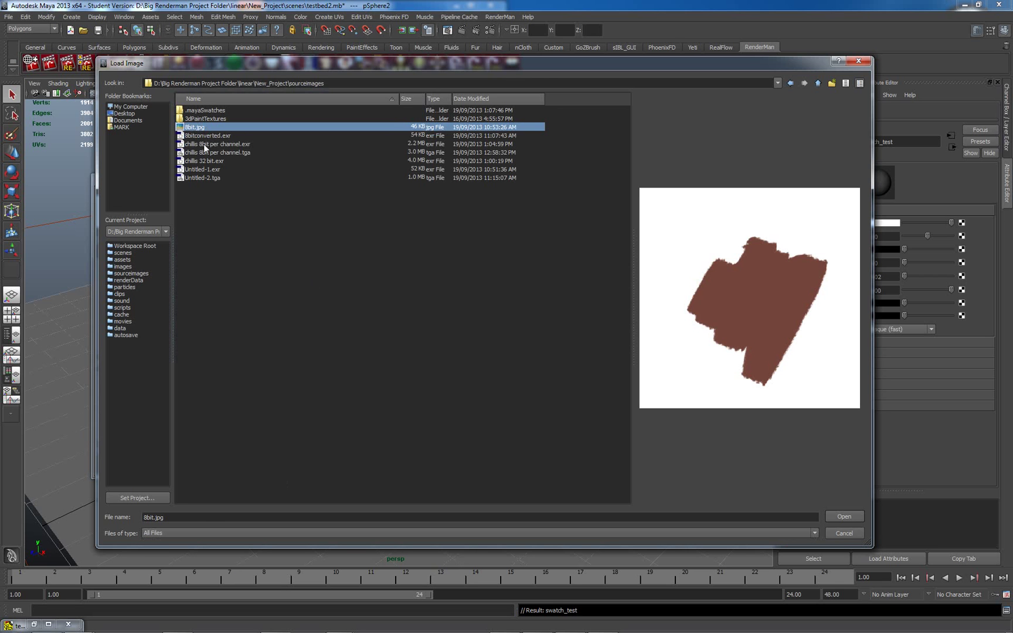
pyautogui.click(204, 153)
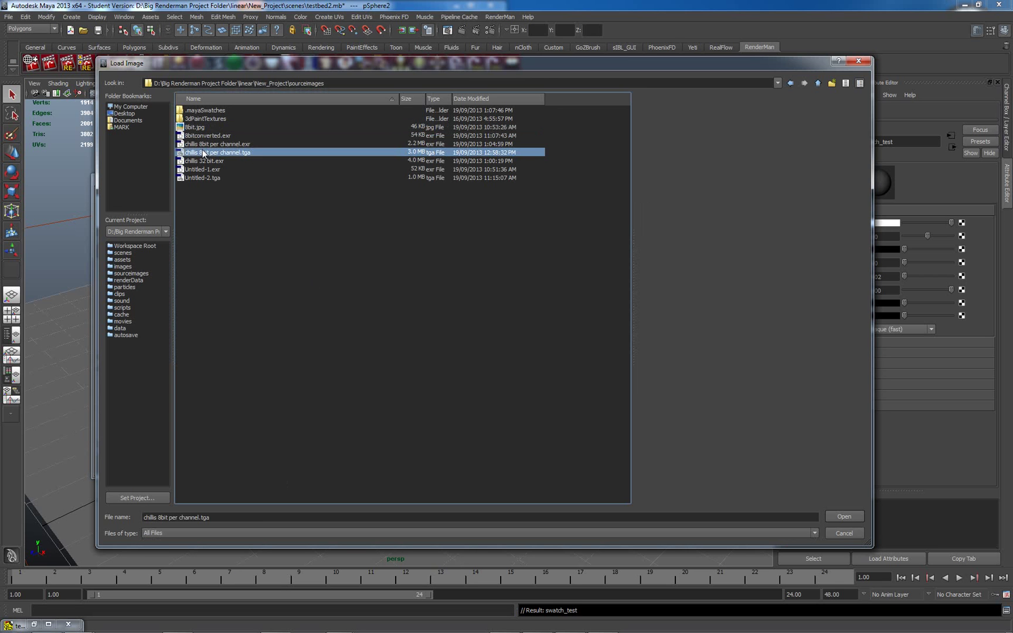
pyautogui.click(843, 517)
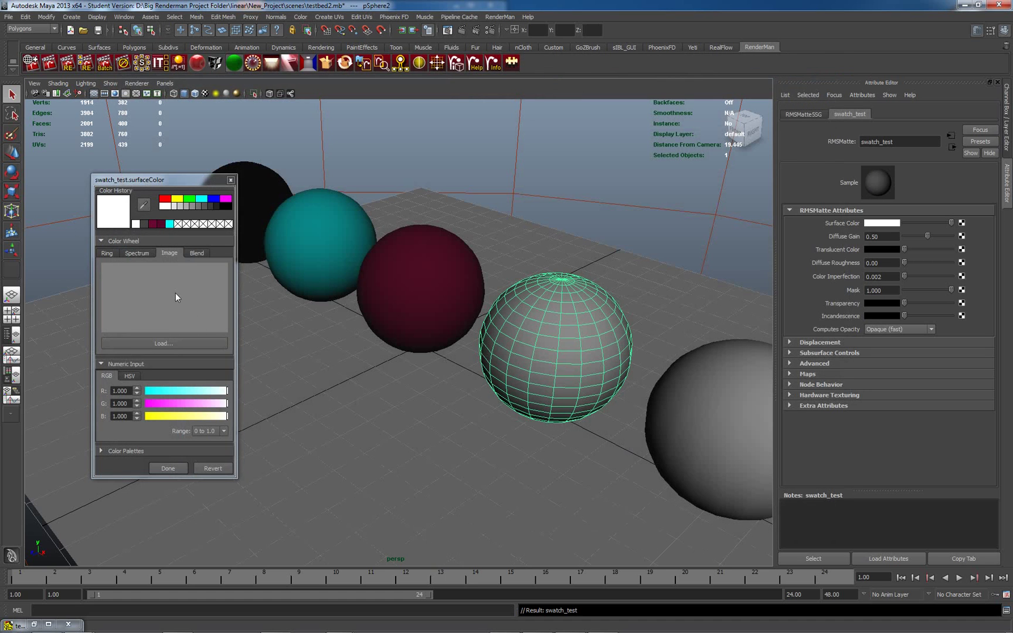
# Switch to Photoshop and save the chillis image as chillis 8bit per channel.jpg, a JPEG at maximum quality 12
pyautogui.hotkey('alt', 'Tab')
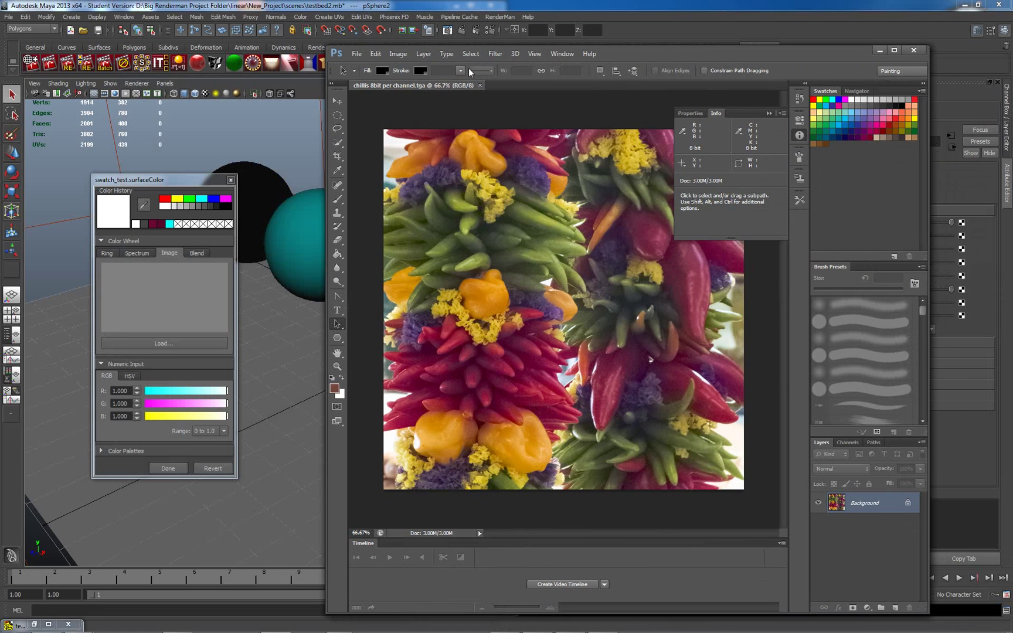
pyautogui.click(356, 54)
pyautogui.moveTo(375, 53)
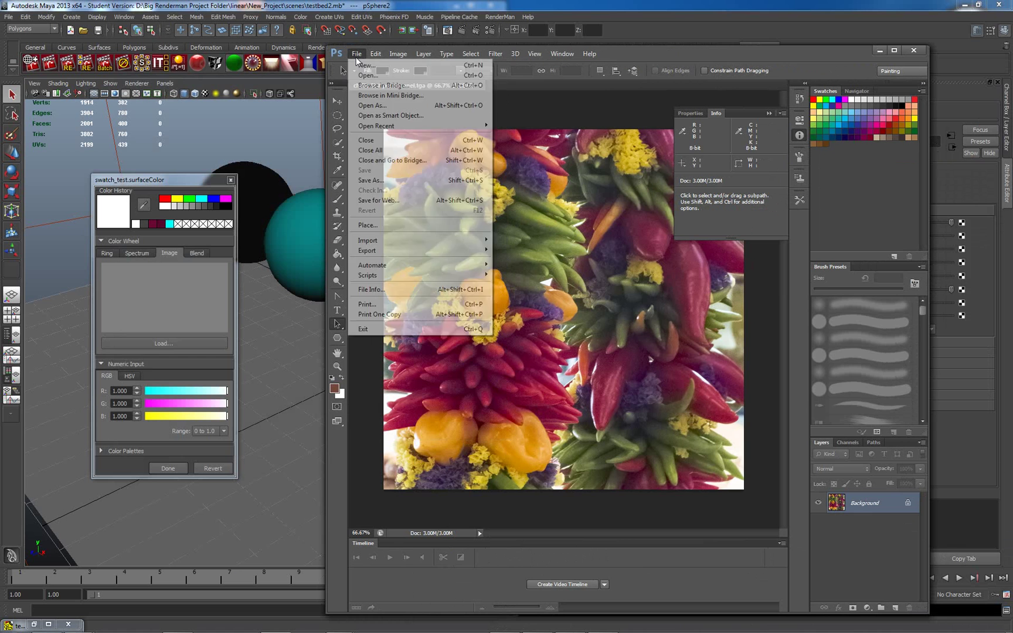
pyautogui.click(374, 181)
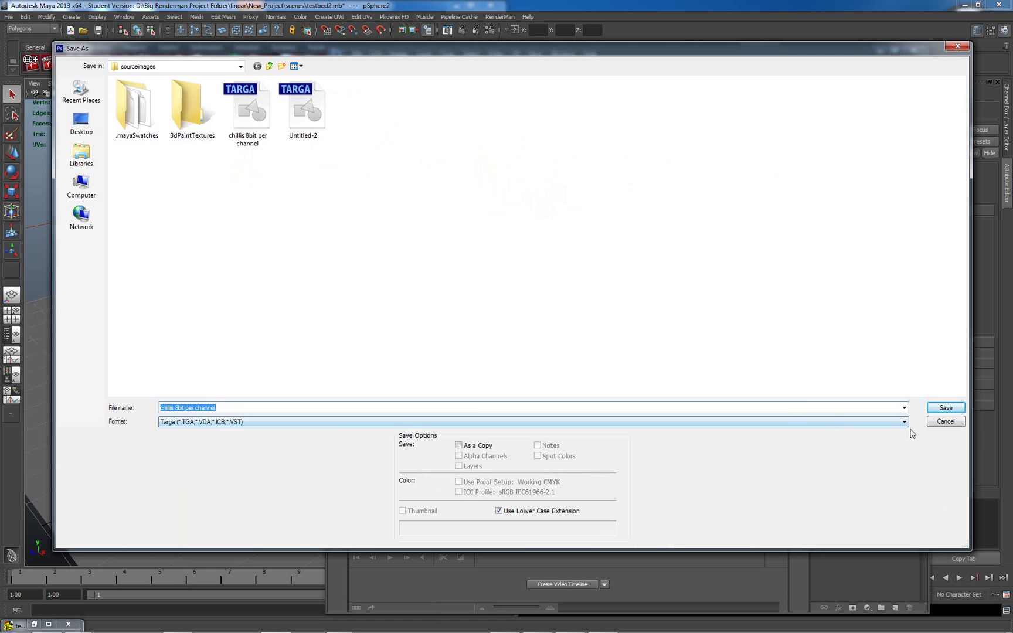
pyautogui.click(905, 421)
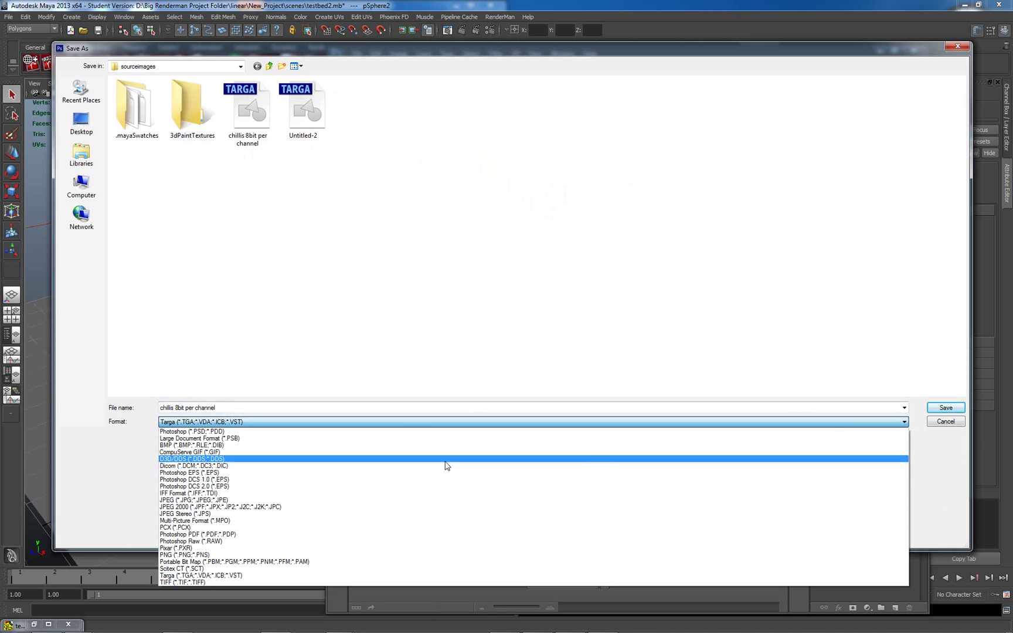
pyautogui.click(288, 500)
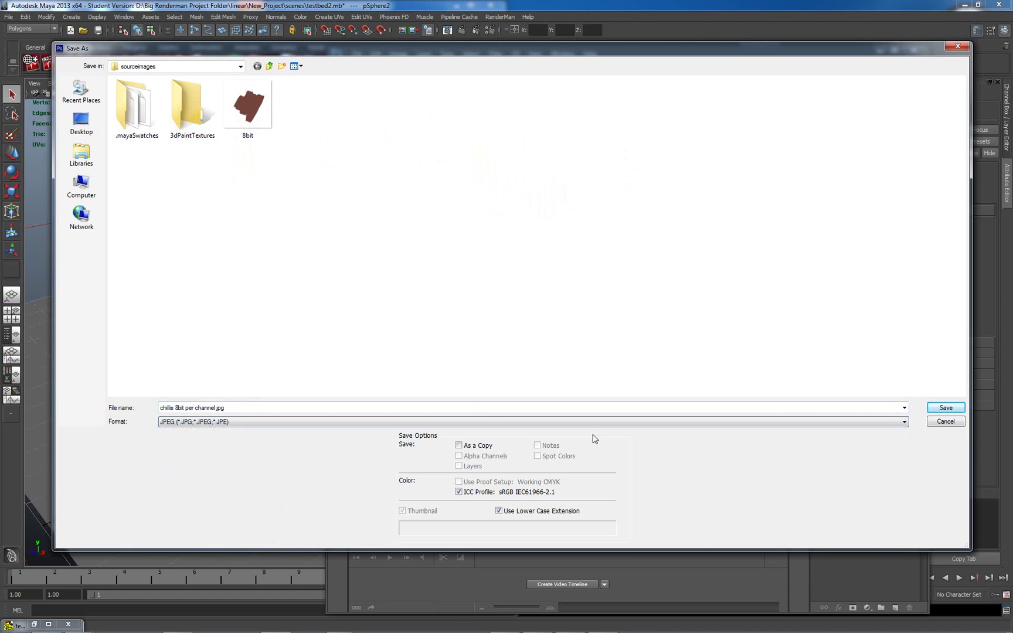
pyautogui.click(946, 407)
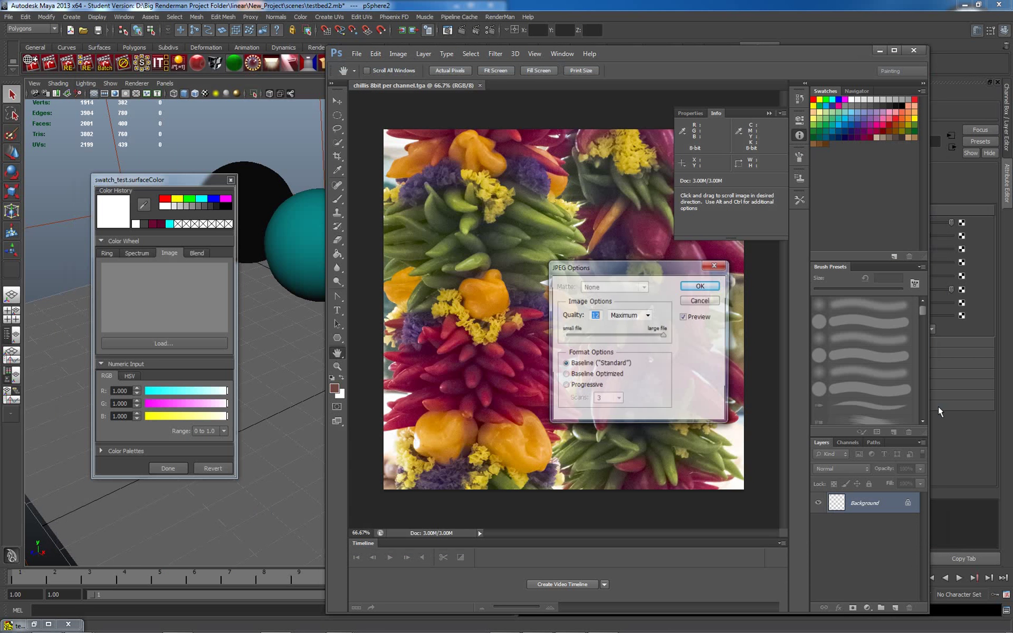
pyautogui.click(700, 285)
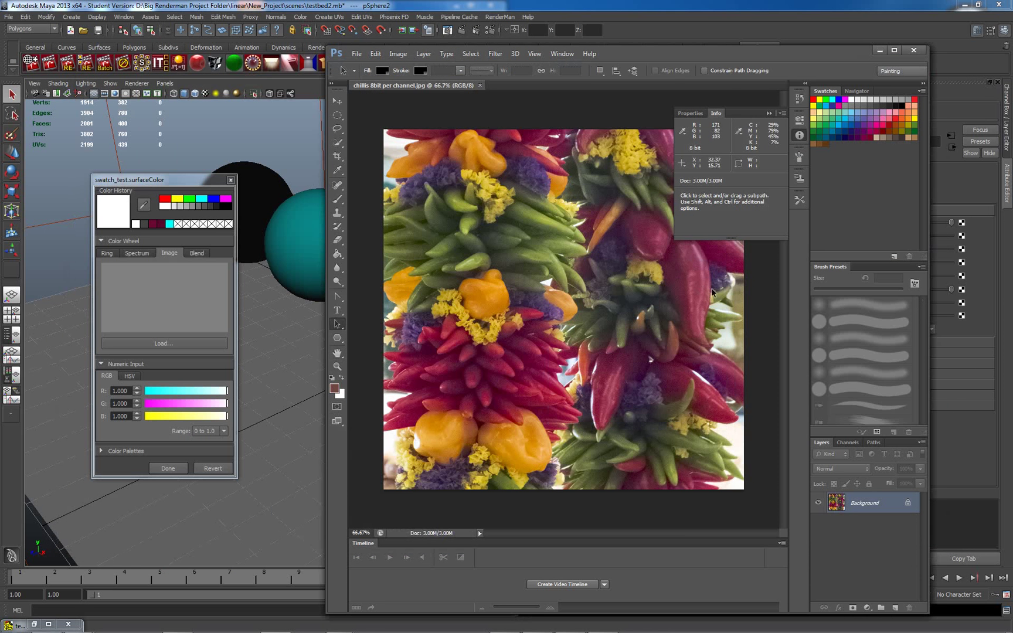
# Return to Maya and load chillis 8bit per channel.jpg into the surface colour picker of swatch_test
pyautogui.click(337, 323)
pyautogui.click(157, 346)
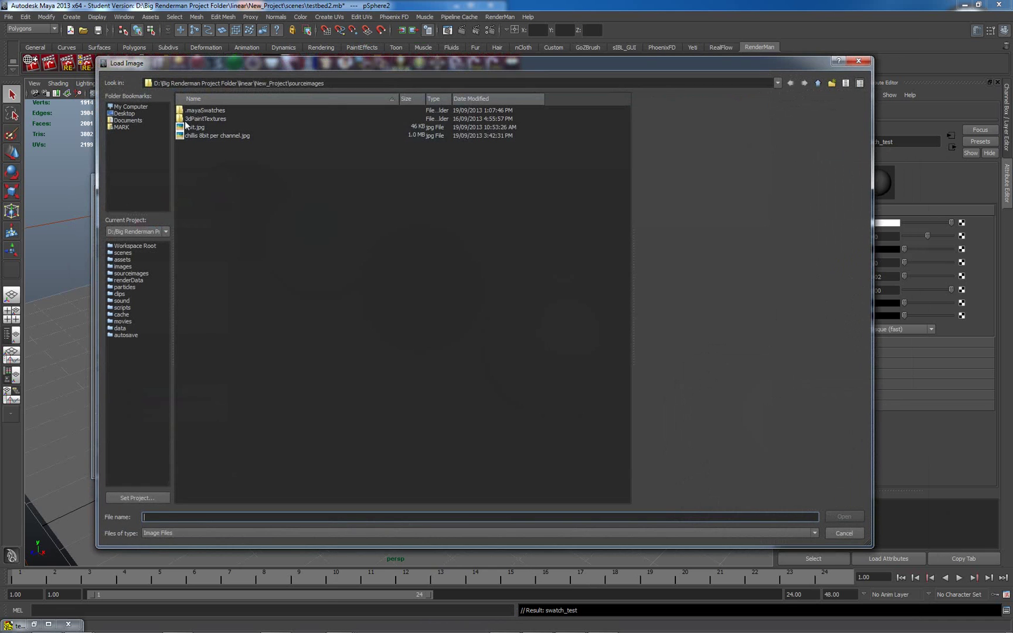
pyautogui.click(190, 135)
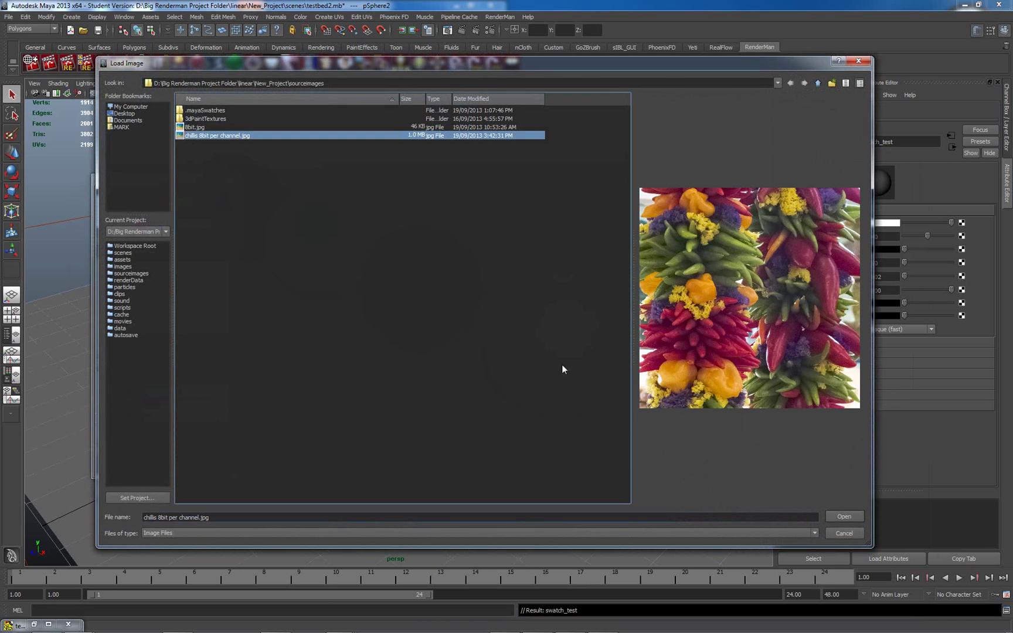
pyautogui.click(844, 517)
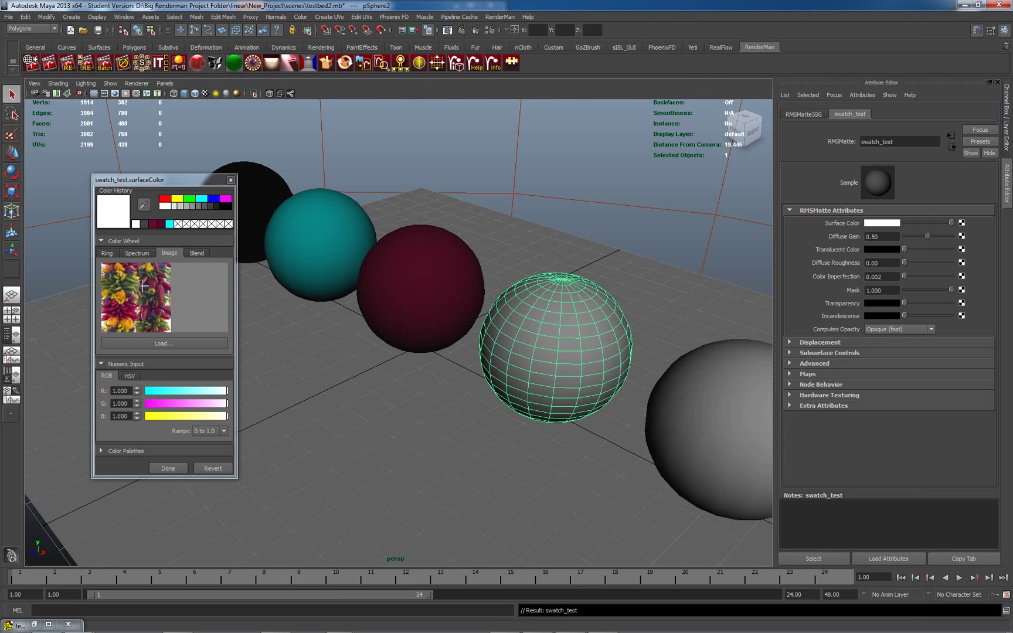
# Try to sample swatch_test's surface colour from the red chilli cluster in the loaded image, and close the colour picker
pyautogui.click(113, 309)
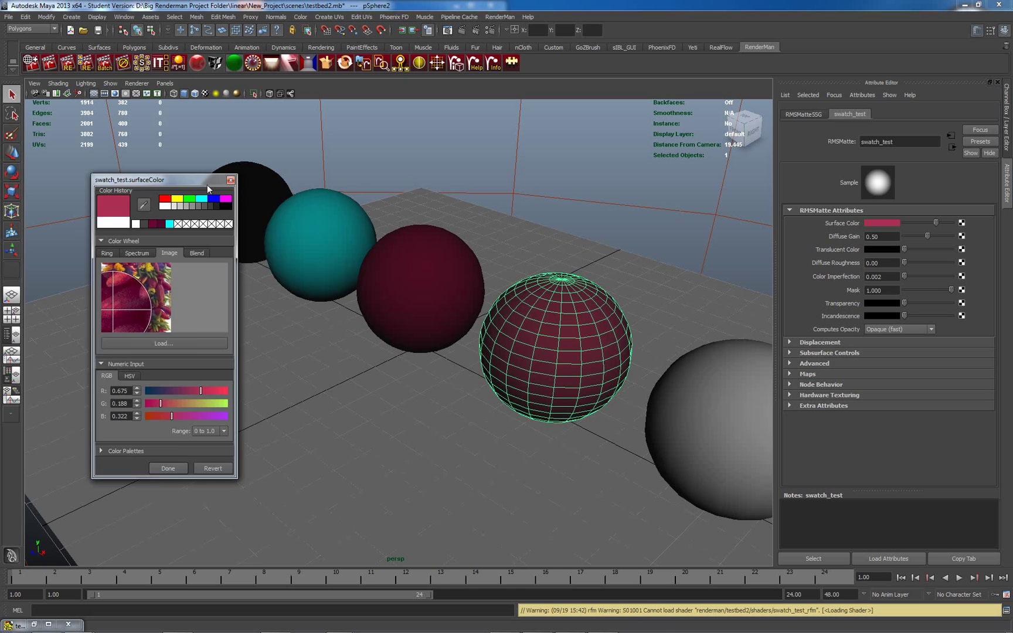
pyautogui.moveTo(209, 180); pyautogui.dragTo(651, 400)
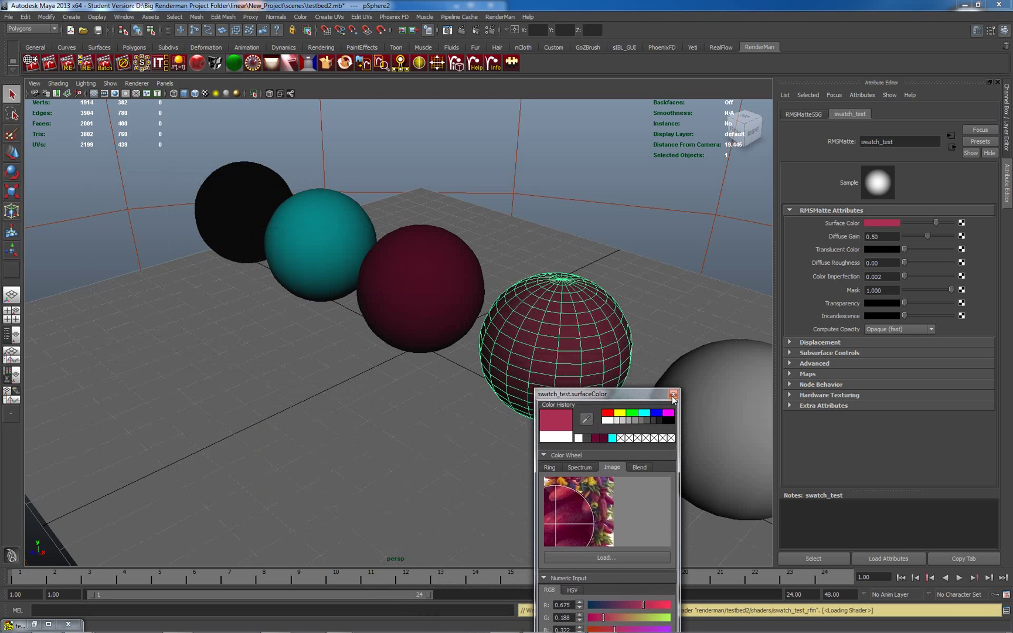
pyautogui.click(674, 395)
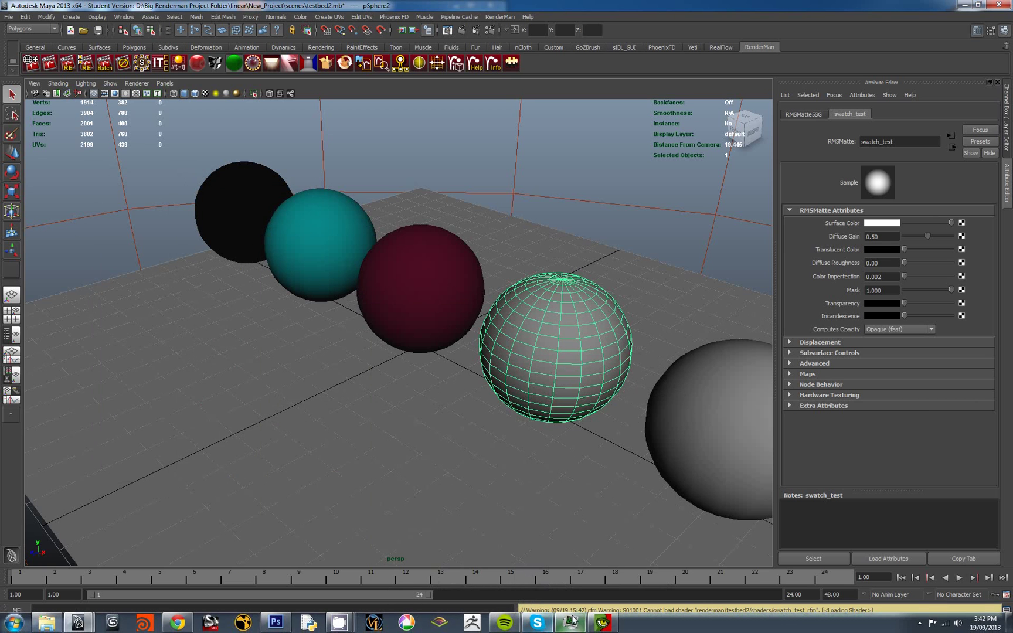
# Bring up the existing testbed2 render, re-render the scene and move the render window clear of the crimson sphere
pyautogui.click(602, 623)
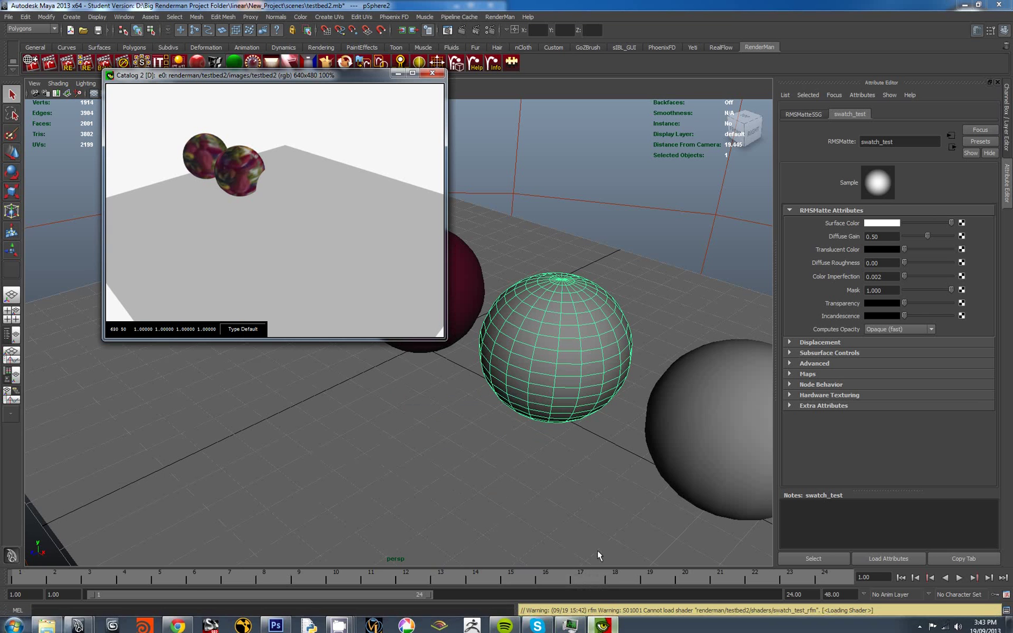
pyautogui.rightClick(221, 168)
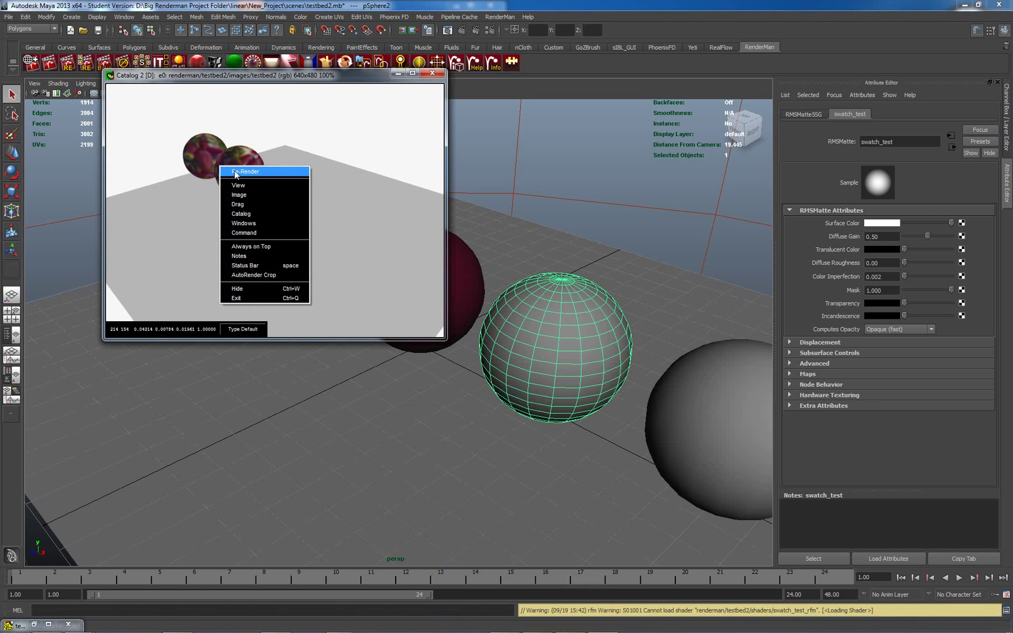
pyautogui.click(240, 172)
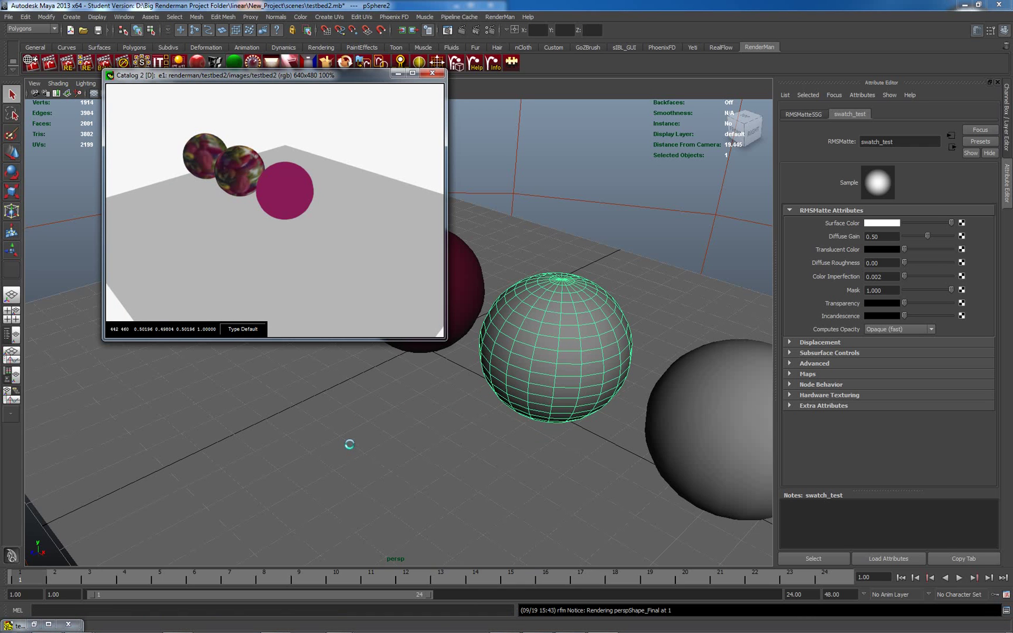
pyautogui.moveTo(355, 75); pyautogui.dragTo(247, 165)
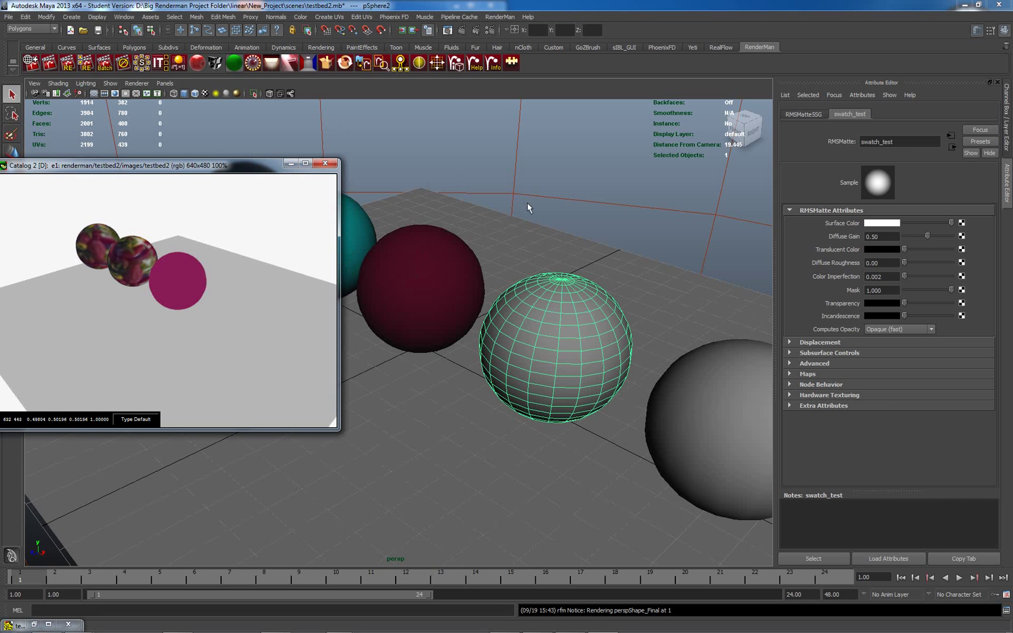
# Select the crimson sphere and open the Hypershade, positioned so that the scene's materials are in view
pyautogui.click(431, 261)
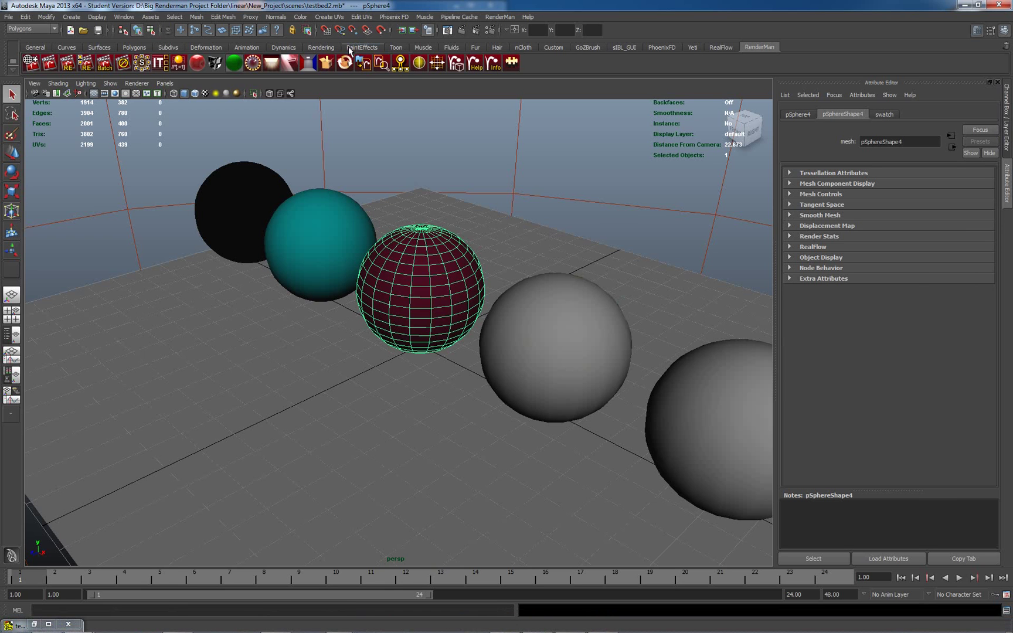
pyautogui.click(123, 17)
pyautogui.moveTo(155, 49)
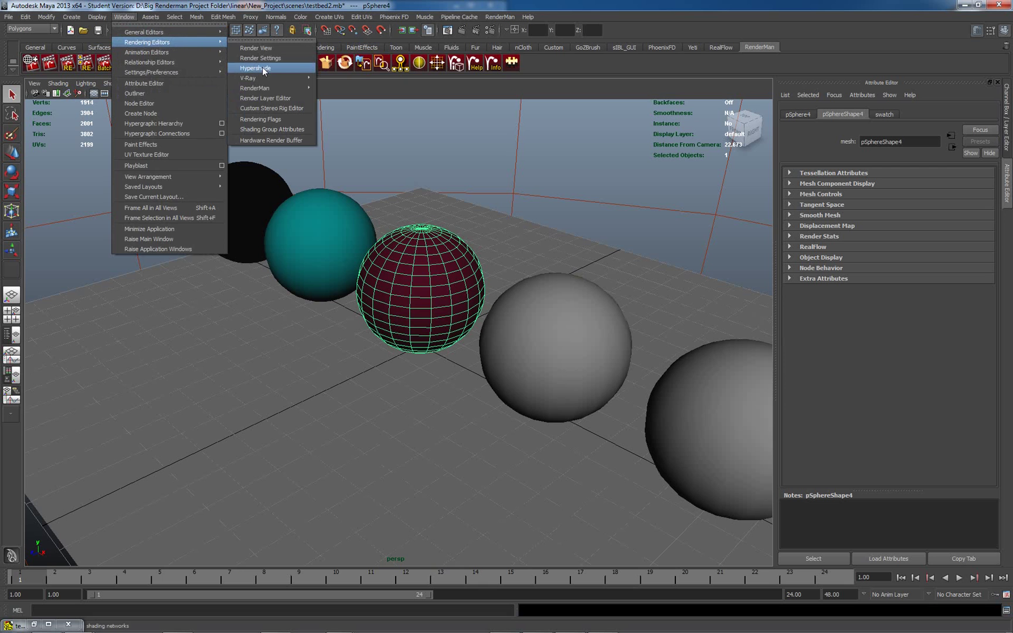
pyautogui.click(262, 68)
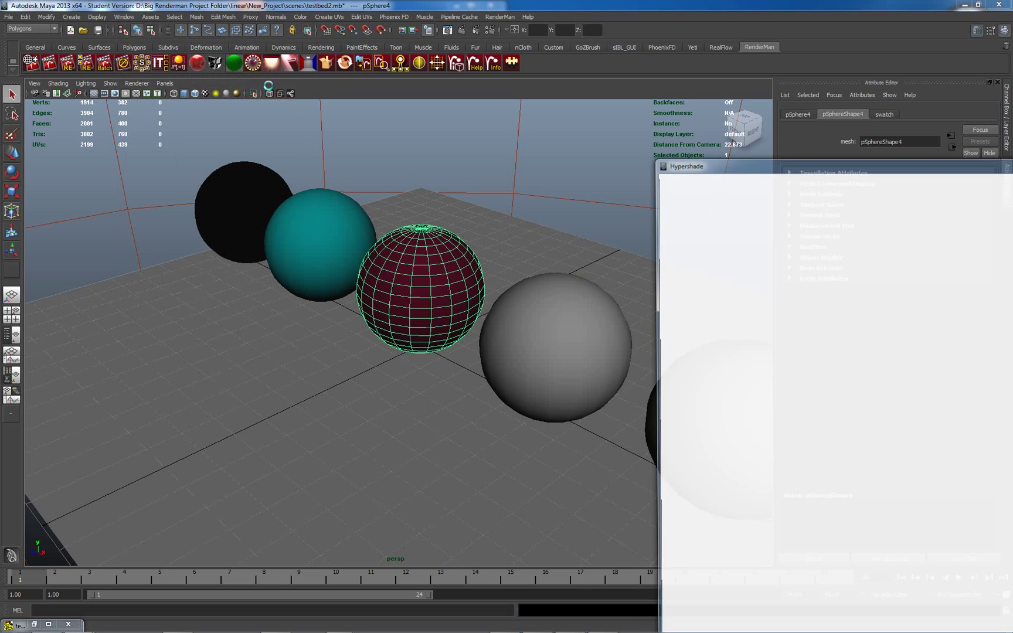
pyautogui.moveTo(827, 158); pyautogui.dragTo(723, 150)
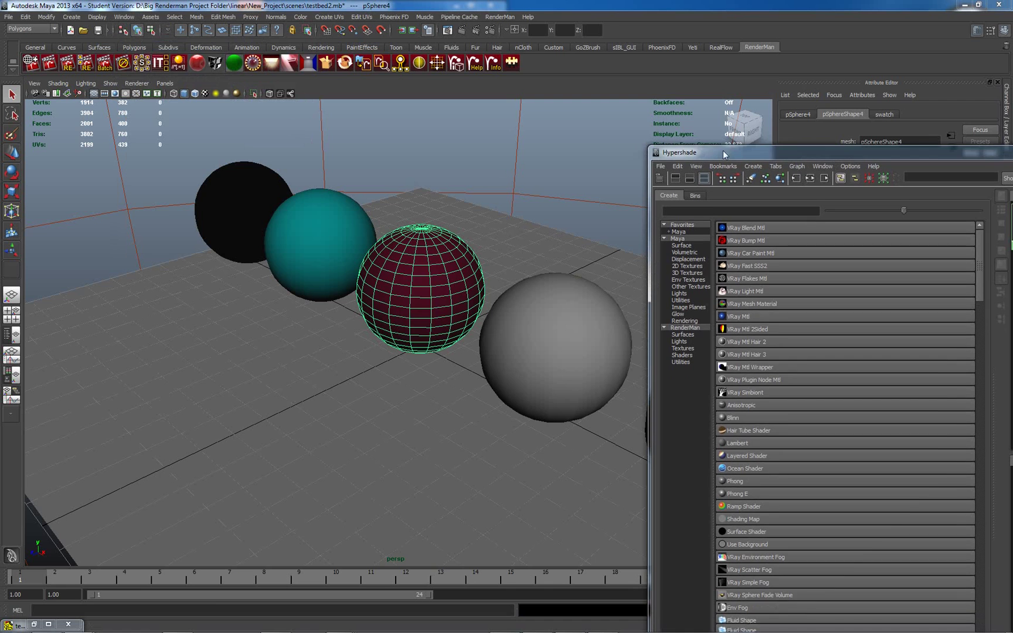
pyautogui.moveTo(791, 153); pyautogui.dragTo(179, 106)
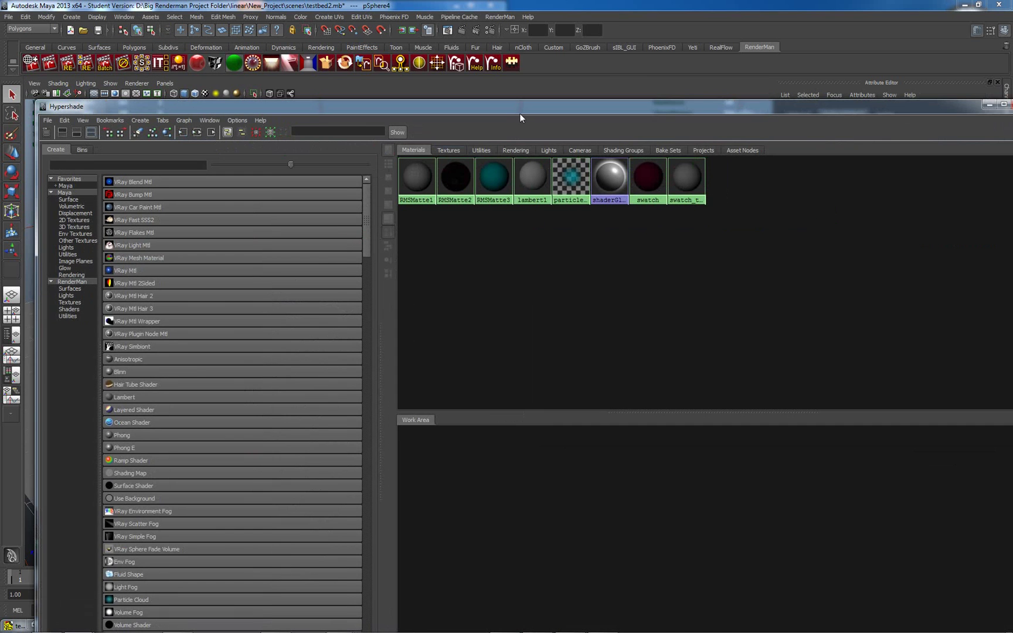
# Shrink and reposition the Hypershade beside the Attribute Editor and graph the swatch material's network in the work area
pyautogui.doubleClick(517, 106)
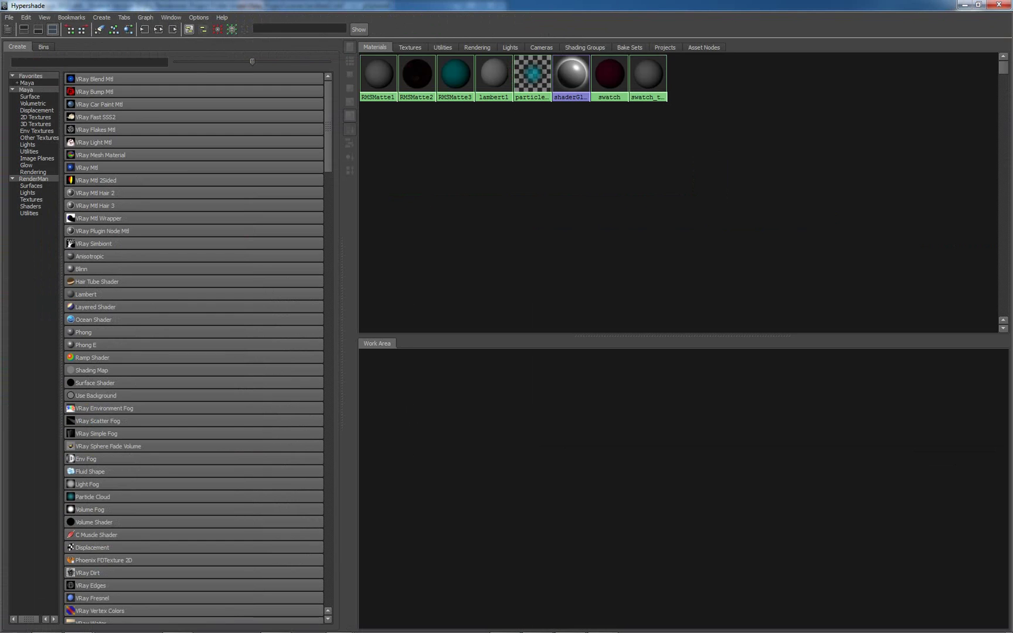
pyautogui.click(976, 6)
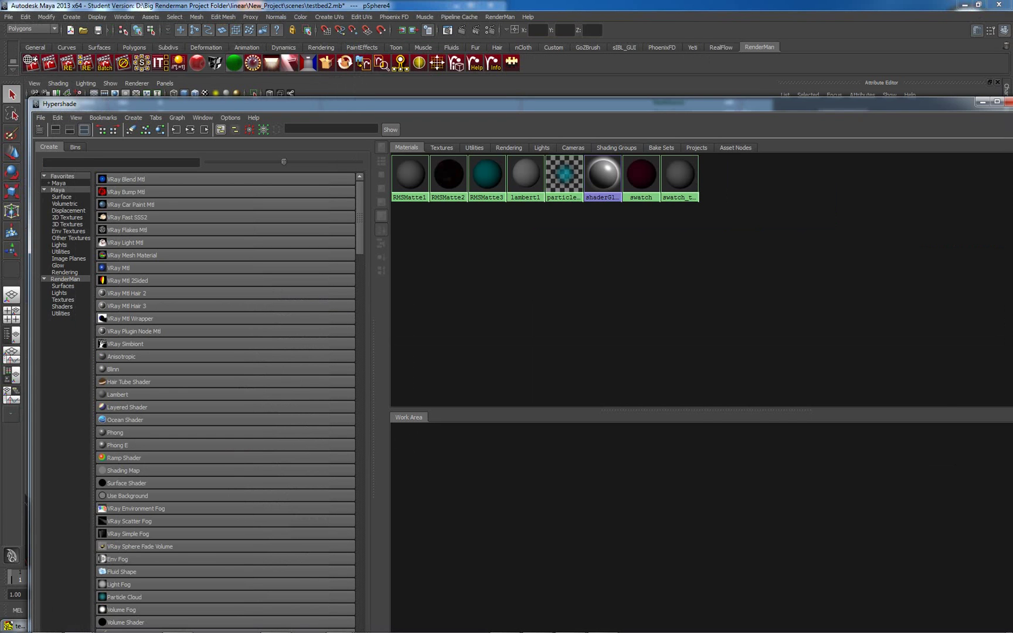
pyautogui.moveTo(1012, 219); pyautogui.dragTo(720, 220)
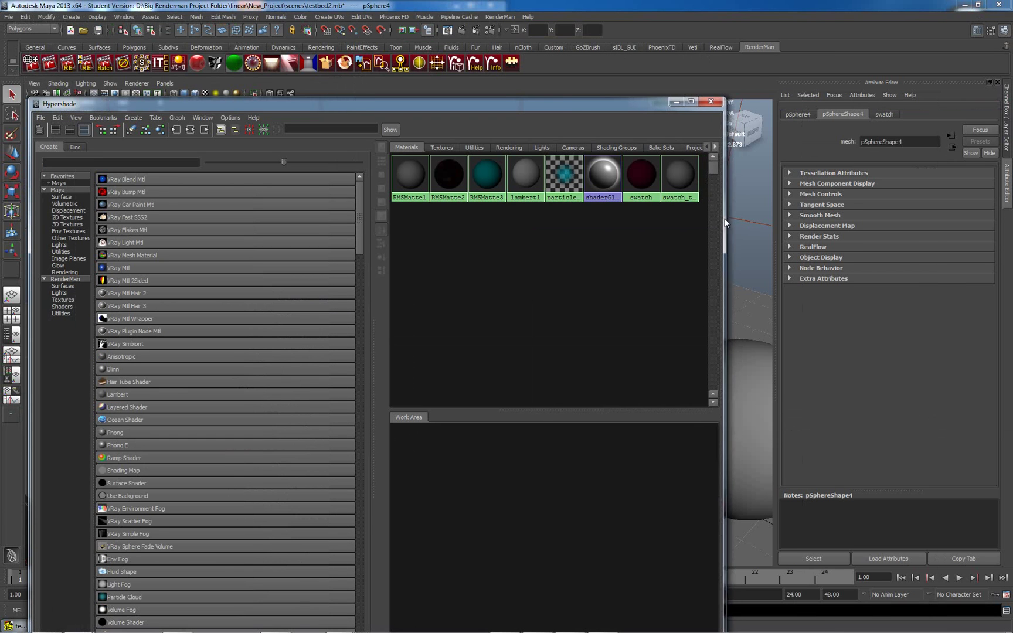
pyautogui.moveTo(580, 107); pyautogui.dragTo(516, 102)
pyautogui.click(278, 165)
pyautogui.click(106, 125)
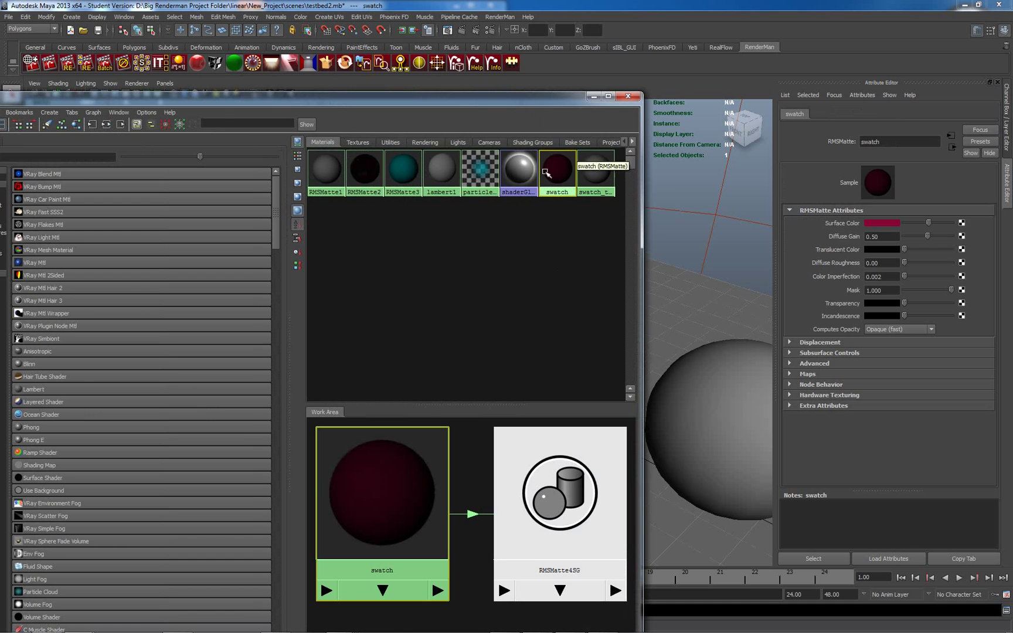
pyautogui.moveTo(464, 96); pyautogui.dragTo(560, 61)
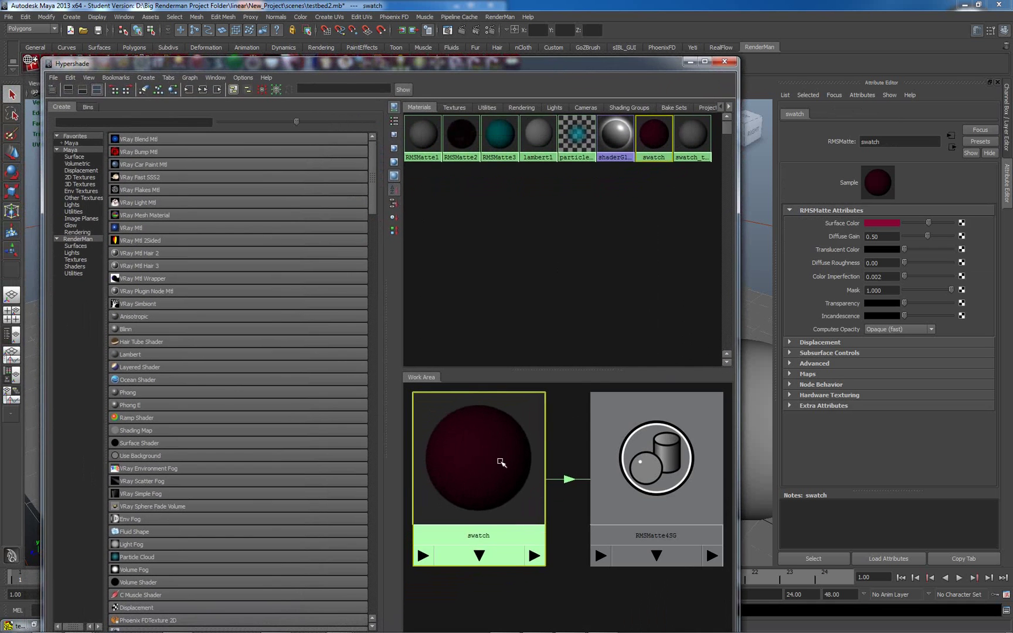
# Create a Gamma Correct node and place it below the swatch node, keeping its attributes in view
pyautogui.click(88, 122)
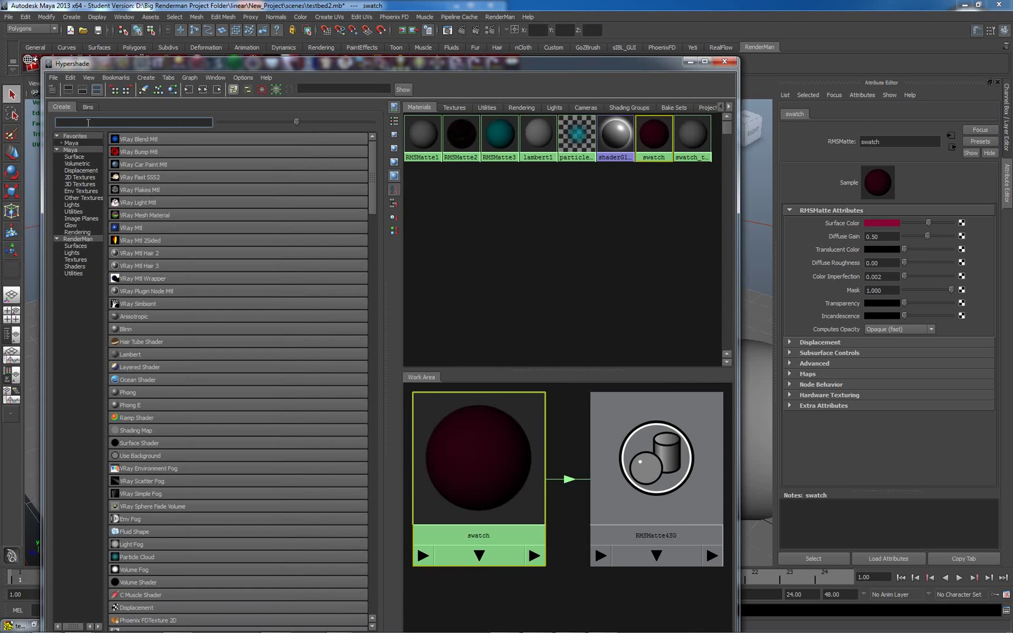
pyautogui.write('g')
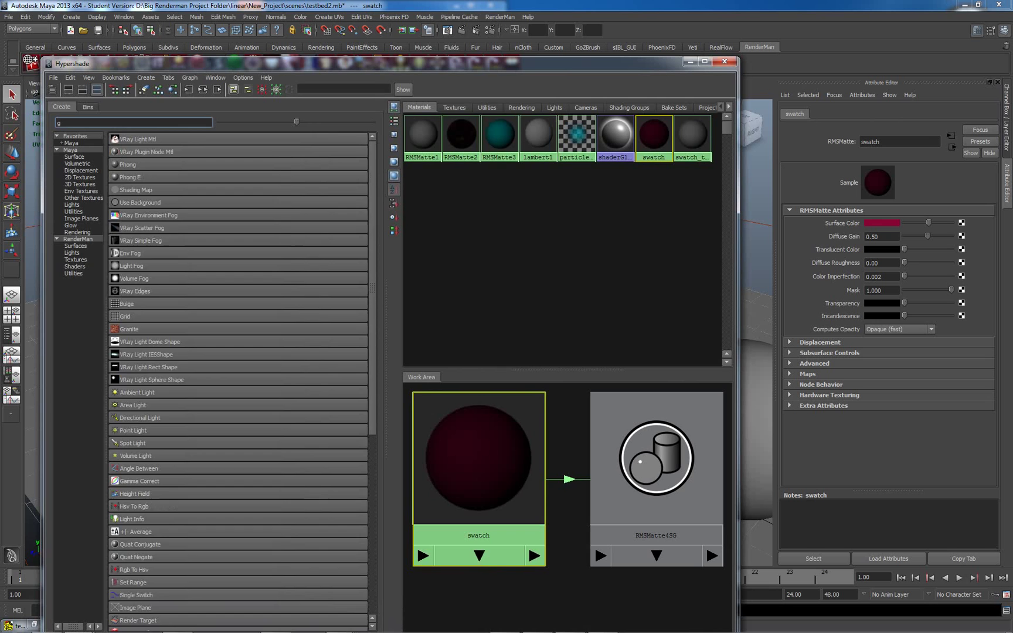
pyautogui.write('am')
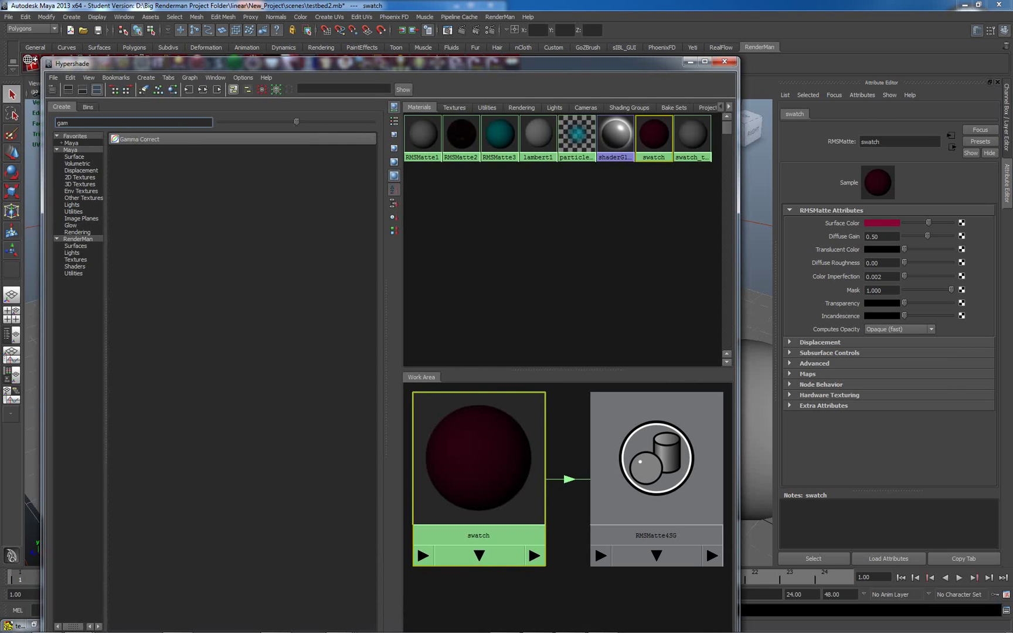
pyautogui.click(163, 141)
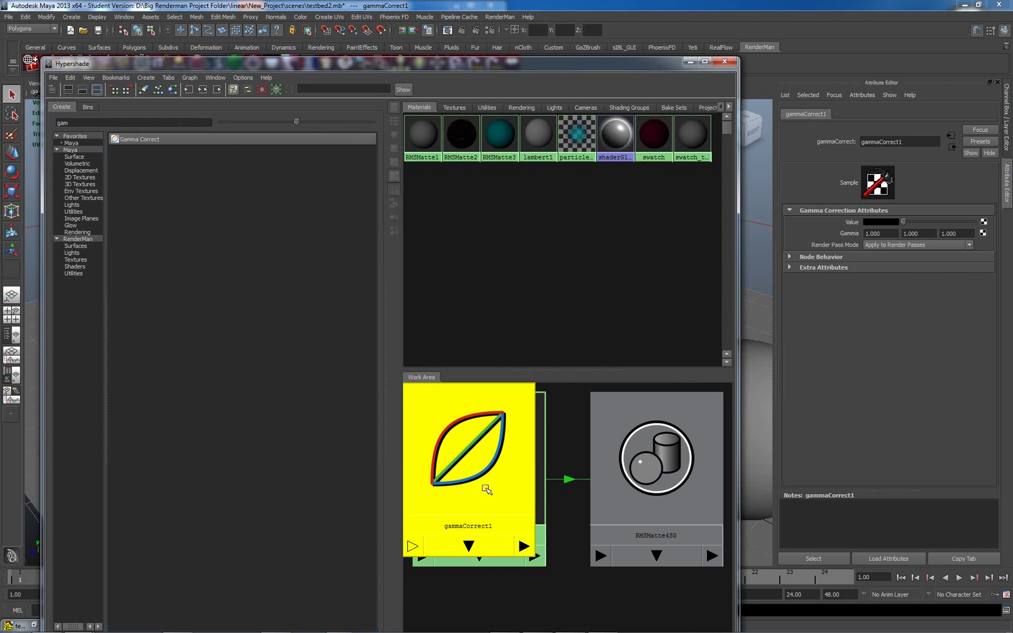
pyautogui.moveTo(518, 65); pyautogui.dragTo(337, 64)
pyautogui.moveTo(559, 250); pyautogui.dragTo(538, 251)
pyautogui.moveTo(302, 463); pyautogui.dragTo(399, 623)
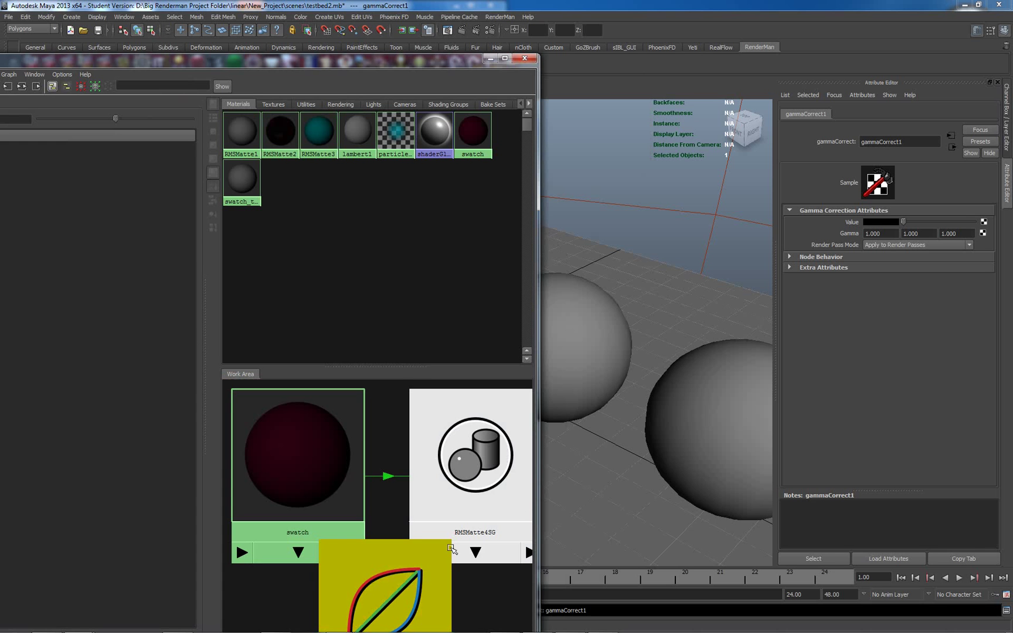
# Set gammaCorrect1's value to the dark crimson stored in the colour history
pyautogui.click(887, 224)
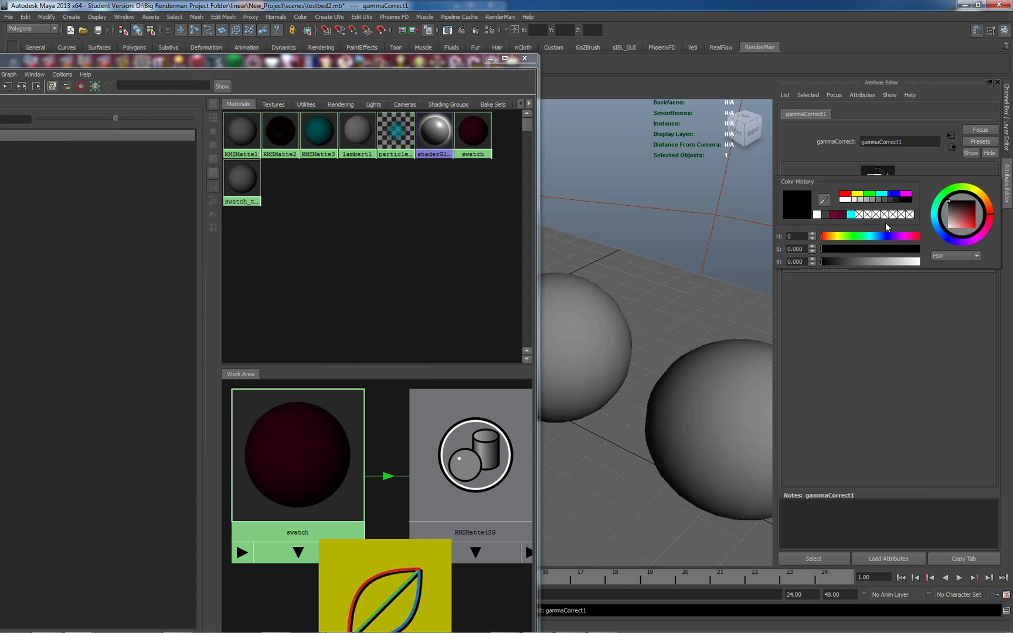
pyautogui.click(836, 215)
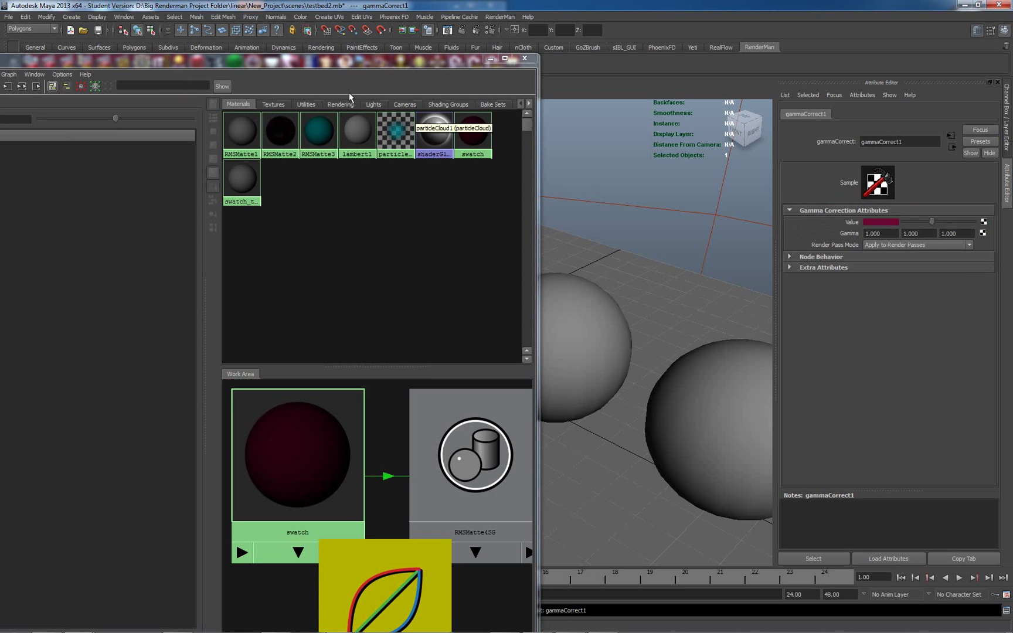
pyautogui.moveTo(360, 59); pyautogui.dragTo(328, 70)
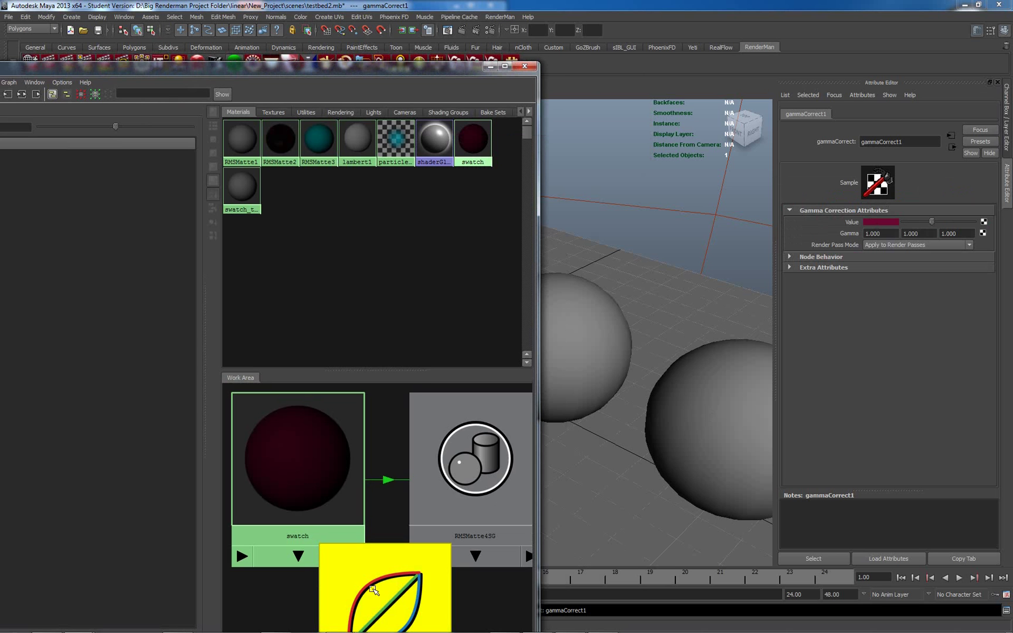
# Connect gammaCorrect1 to swatch's surface colour and graph the material's input and output connections
pyautogui.click(329, 470)
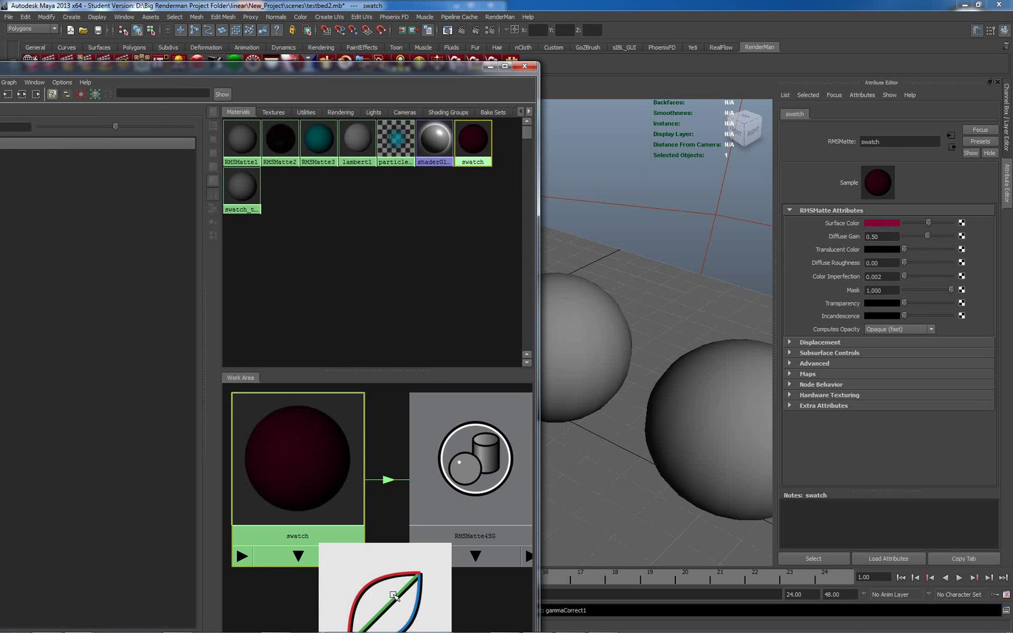
pyautogui.moveTo(399, 585); pyautogui.dragTo(884, 230, button='middle')
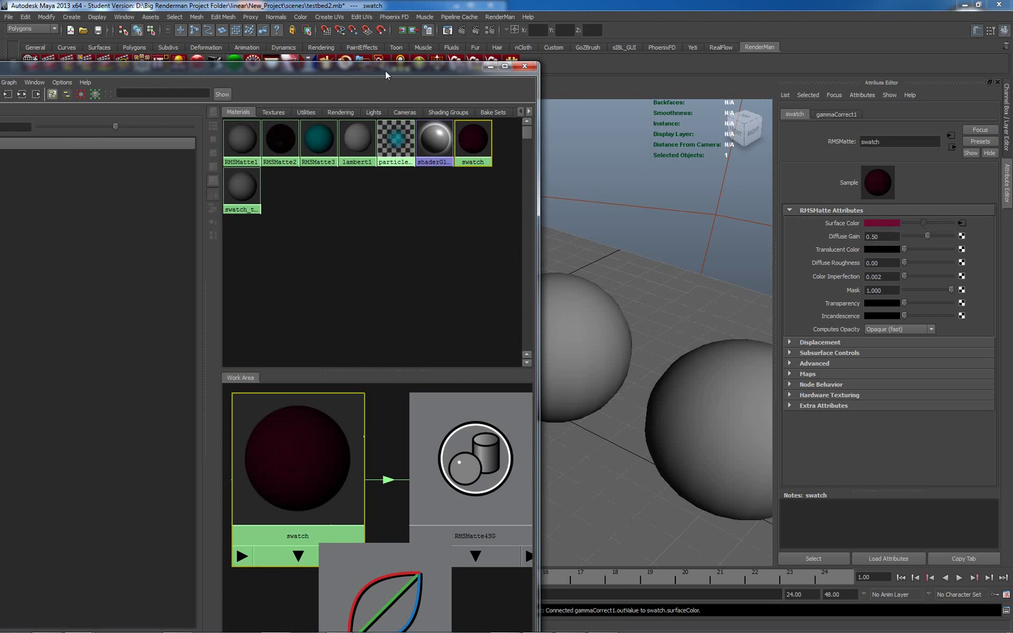
pyautogui.moveTo(389, 67); pyautogui.dragTo(501, 58)
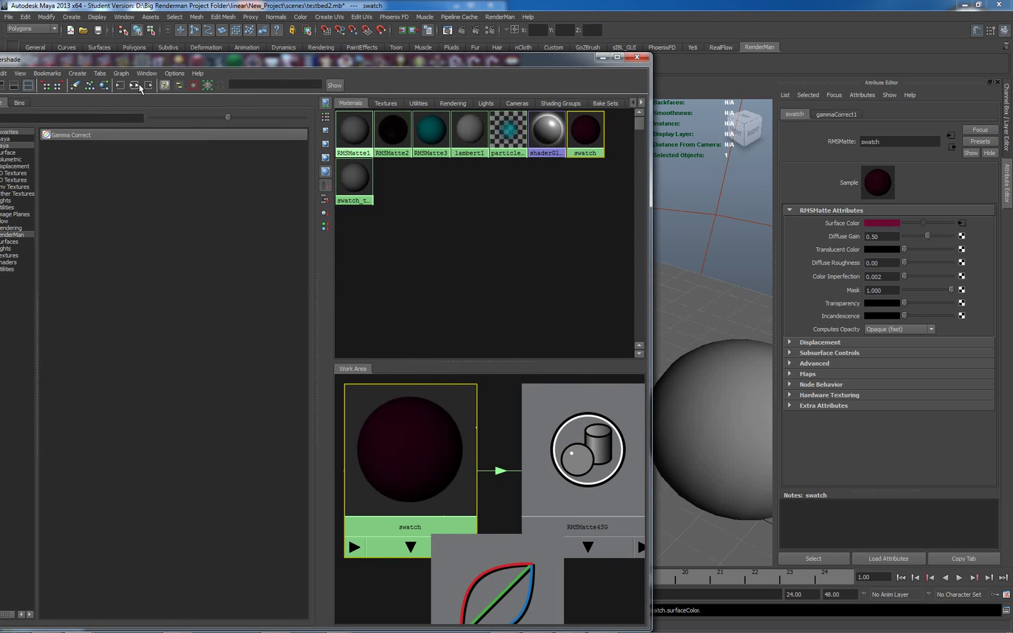
pyautogui.click(137, 86)
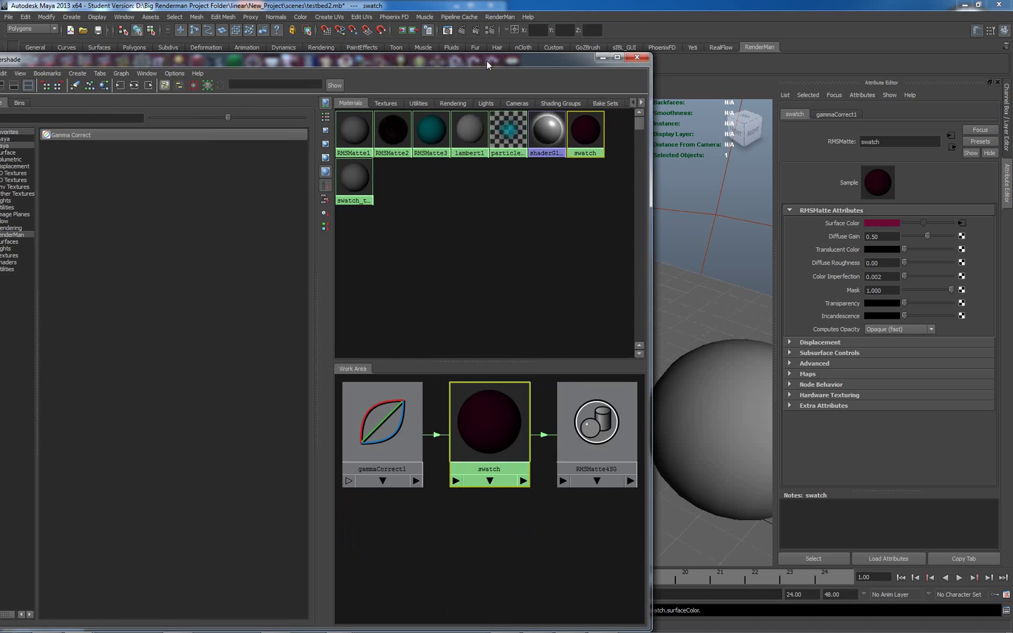
# Bring up the testbed2 render window, keep it always on top, and re-render the scene
pyautogui.moveTo(486, 60); pyautogui.dragTo(743, 110)
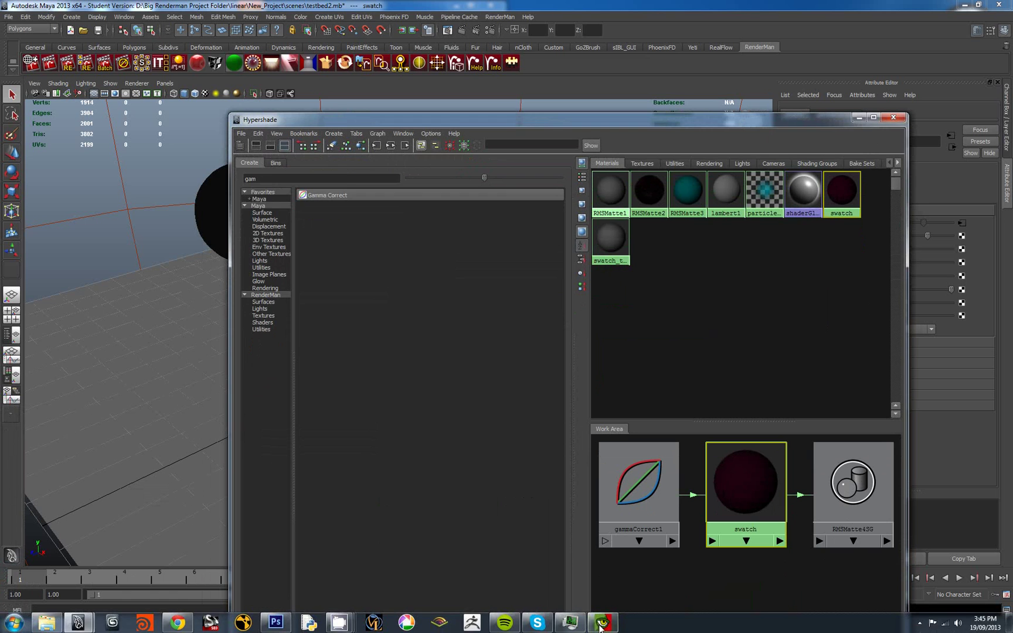
pyautogui.click(604, 623)
pyautogui.rightClick(178, 270)
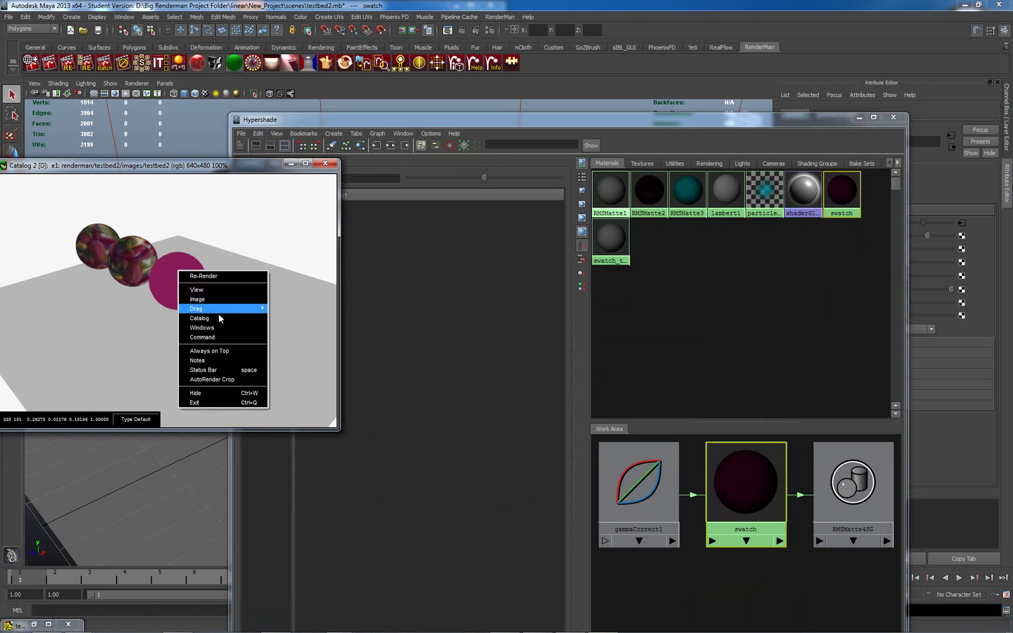
pyautogui.click(225, 352)
pyautogui.rightClick(181, 282)
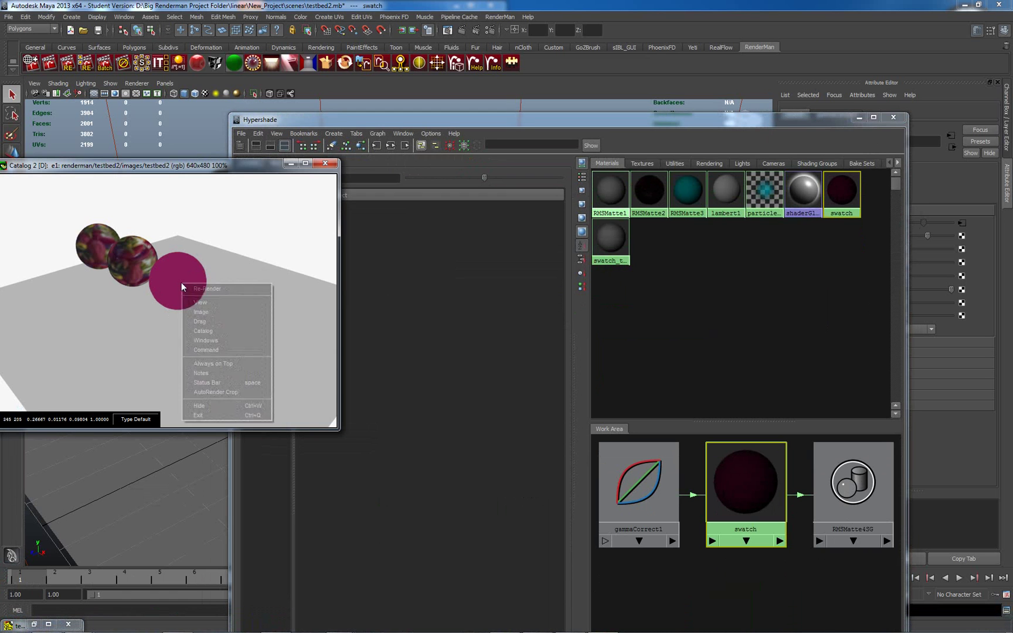
pyautogui.click(203, 293)
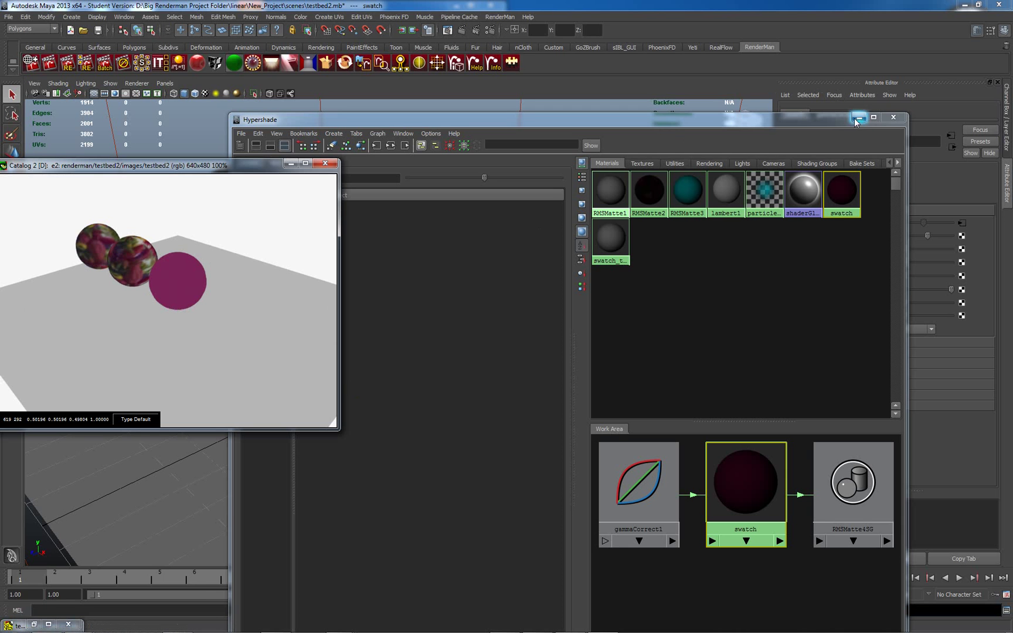
# Set all three gamma values of gammaCorrect1 to 0.454
pyautogui.moveTo(816, 125); pyautogui.dragTo(750, 555)
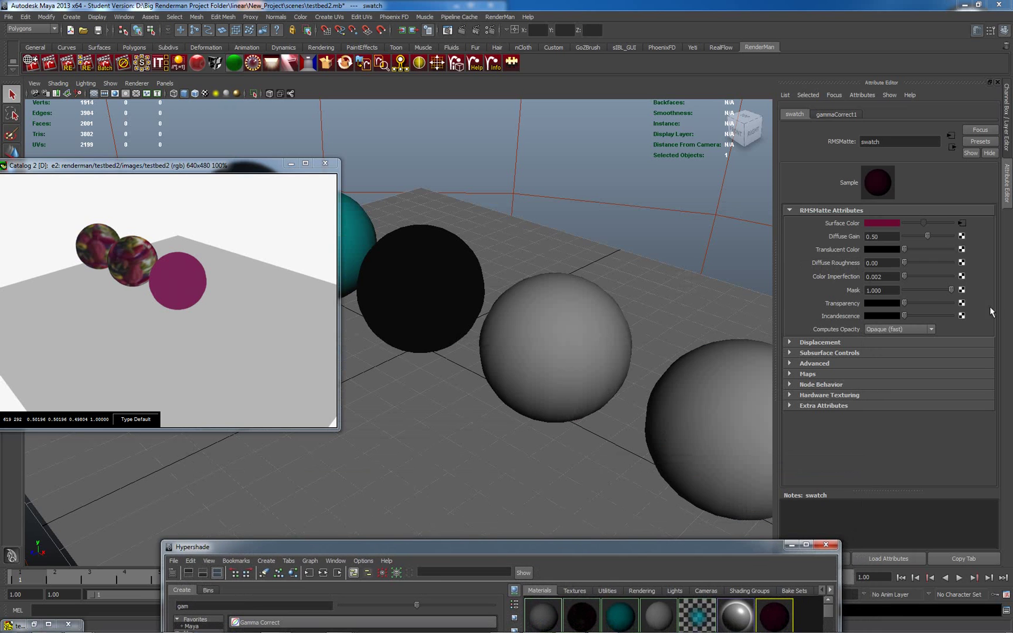
pyautogui.click(963, 223)
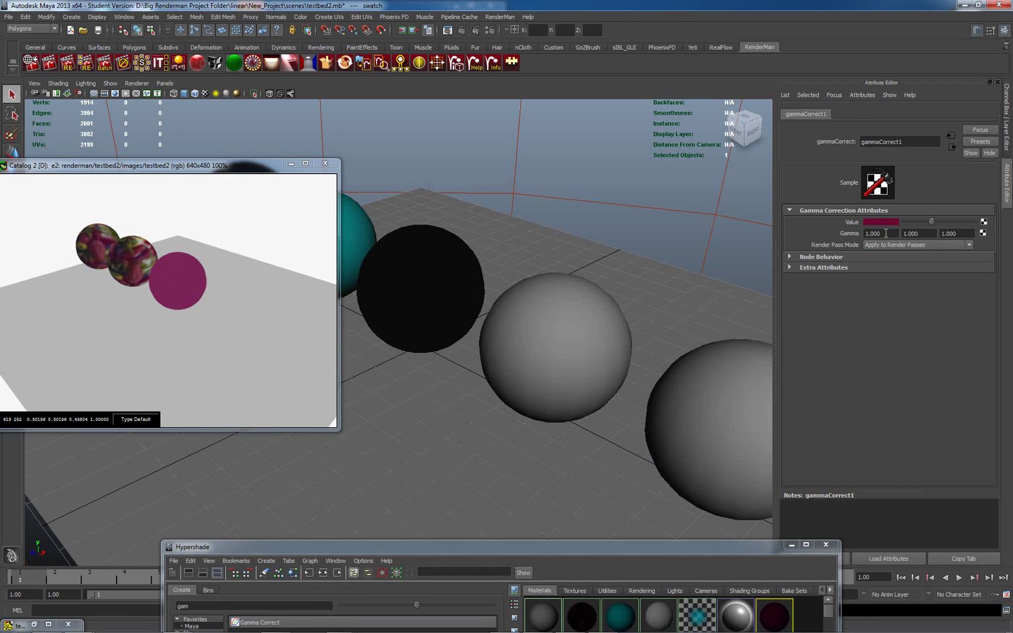
pyautogui.moveTo(886, 233); pyautogui.dragTo(841, 231)
pyautogui.write('.454')
pyautogui.moveTo(859, 235); pyautogui.dragTo(895, 234)
pyautogui.hotkey('ctrl', 'c')
pyautogui.press('Tab')
pyautogui.hotkey('ctrl', 'v')
pyautogui.press('Tab')
pyautogui.hotkey('ctrl', 'v')
# Re-render the scene with the corrected gamma and minimise the Hypershade
pyautogui.moveTo(633, 555); pyautogui.dragTo(649, 434)
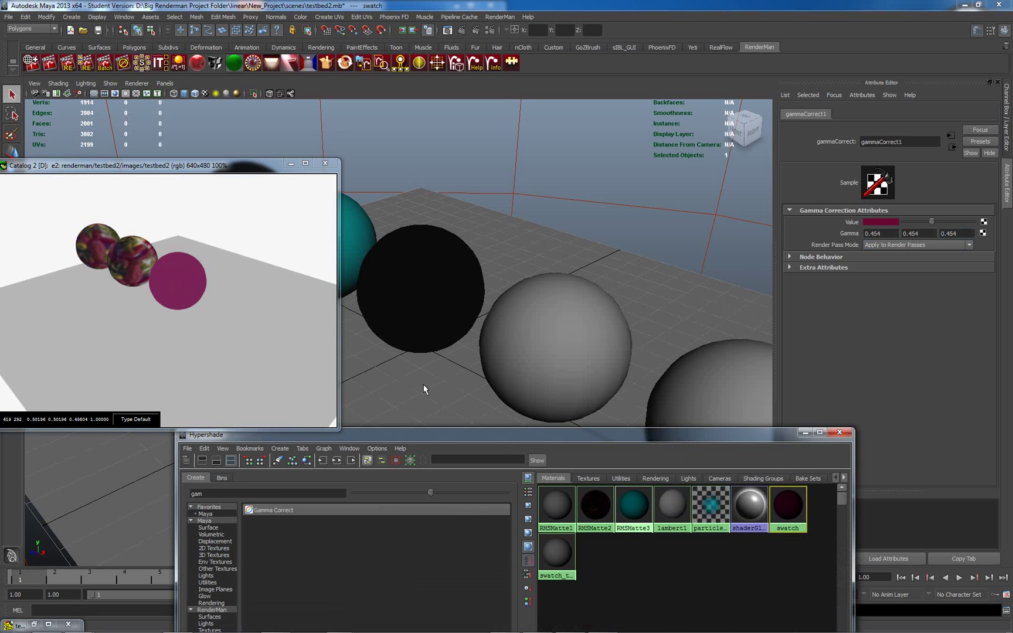
pyautogui.rightClick(164, 239)
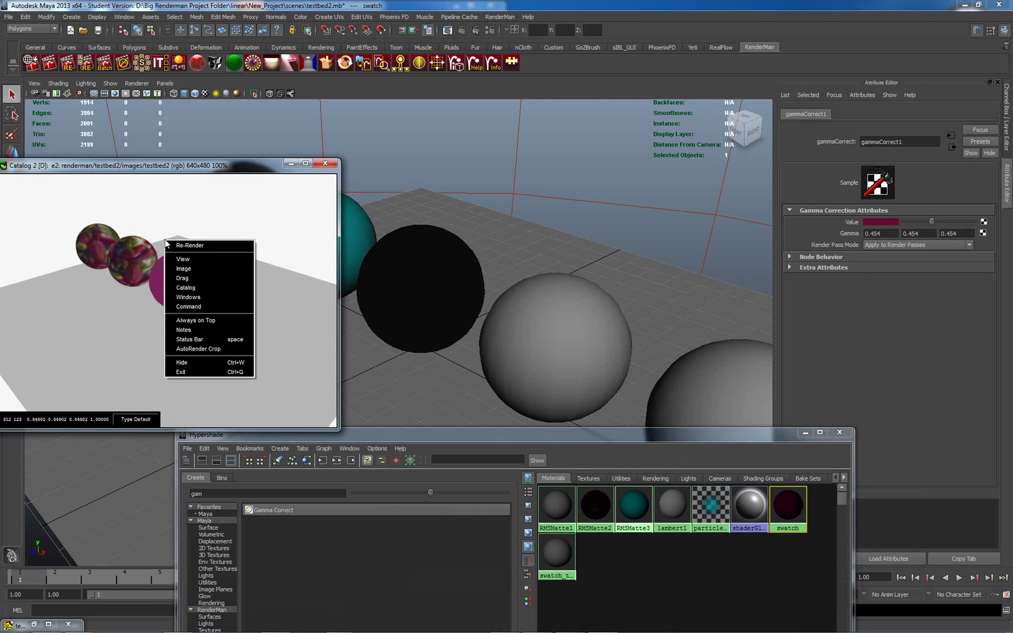
pyautogui.click(190, 245)
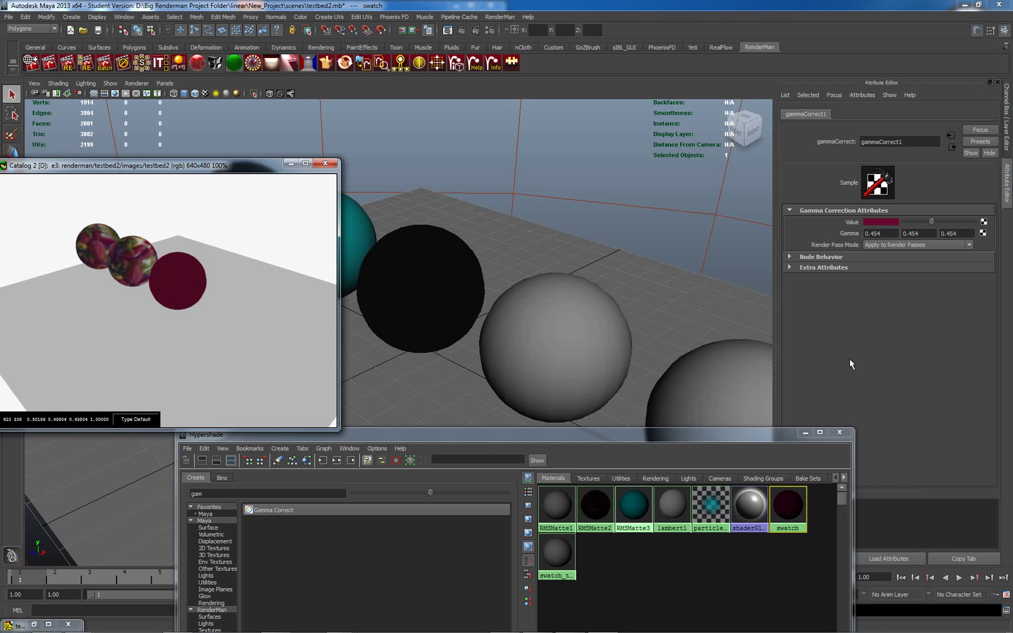
pyautogui.moveTo(514, 441); pyautogui.dragTo(567, 68)
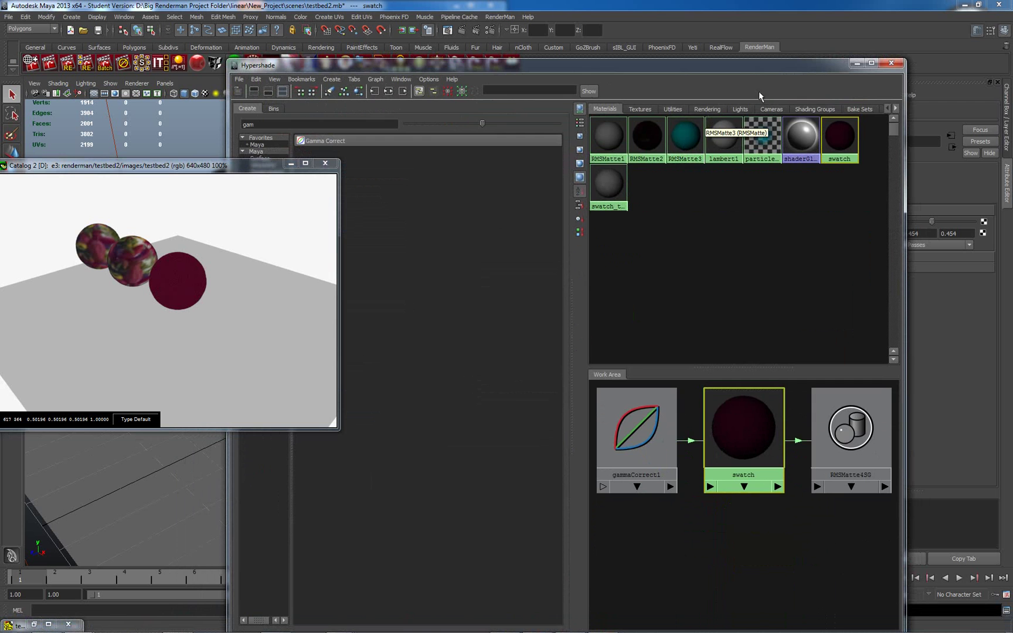
pyautogui.click(858, 63)
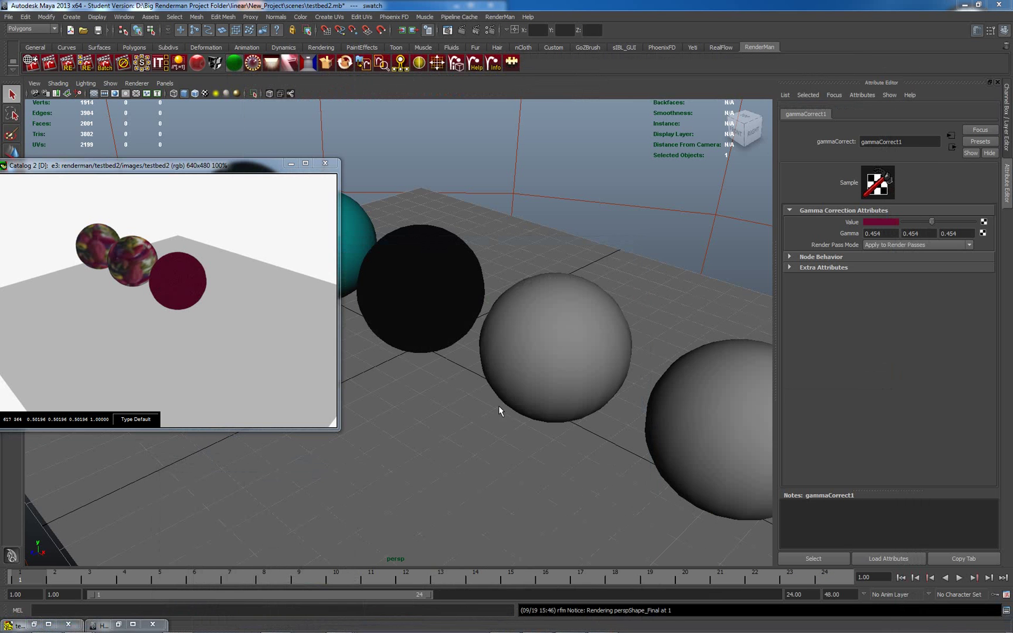
# Select the grey sphere that uses swatch_test, then restore the Slim window and move it below the spheres
pyautogui.click(545, 354)
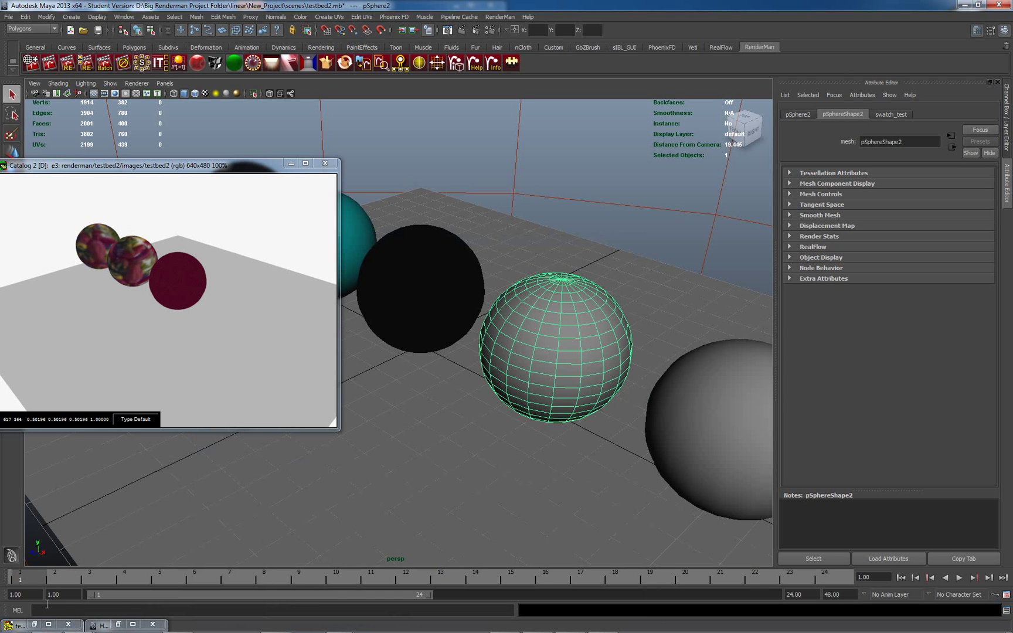
pyautogui.click(19, 626)
pyautogui.click(19, 626)
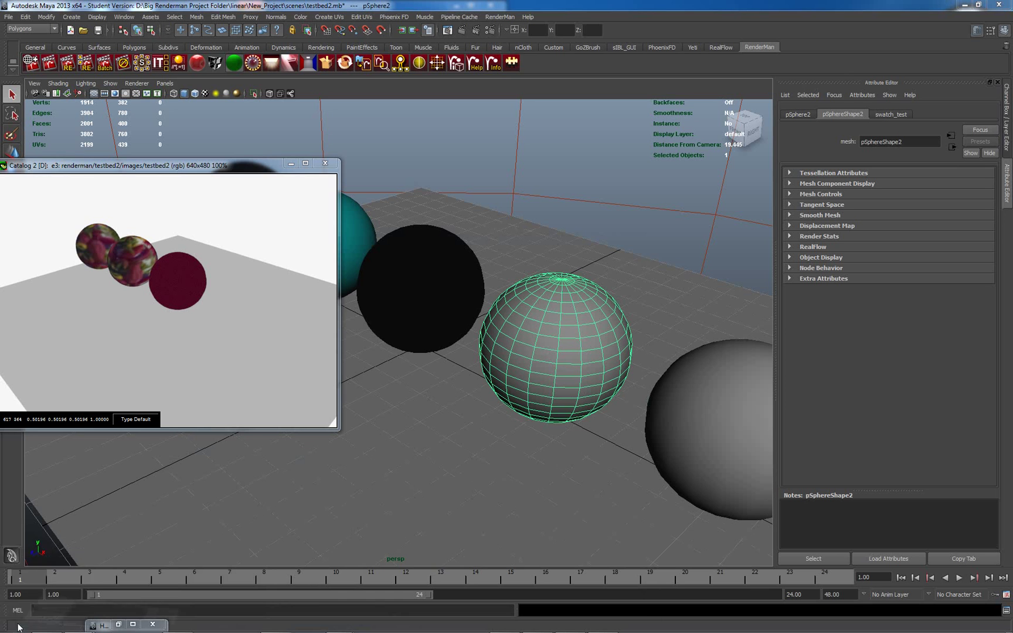
pyautogui.doubleClick(18, 626)
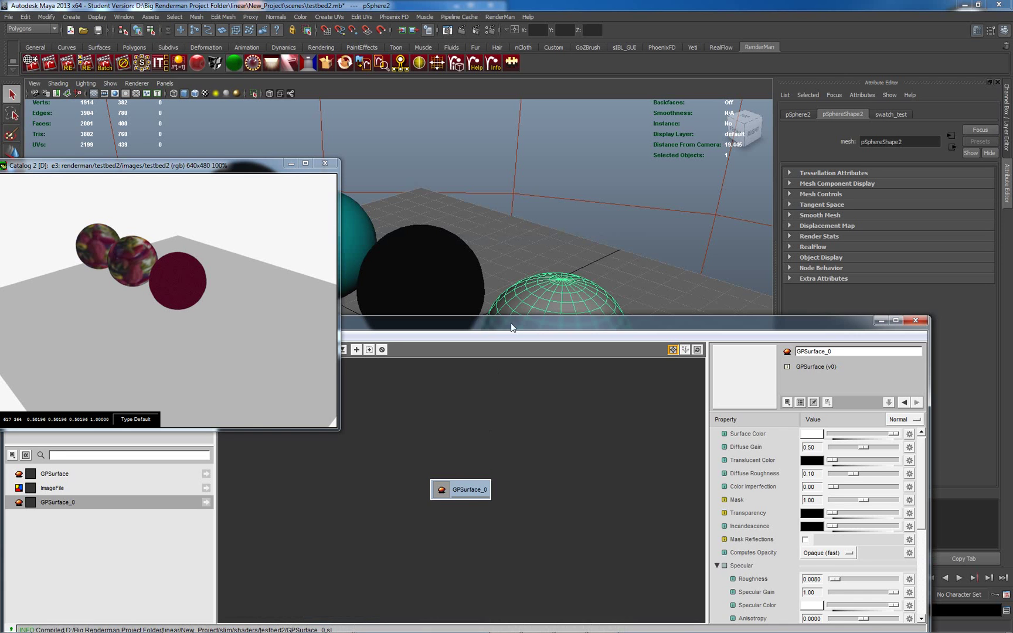
pyautogui.moveTo(511, 327); pyautogui.dragTo(682, 362)
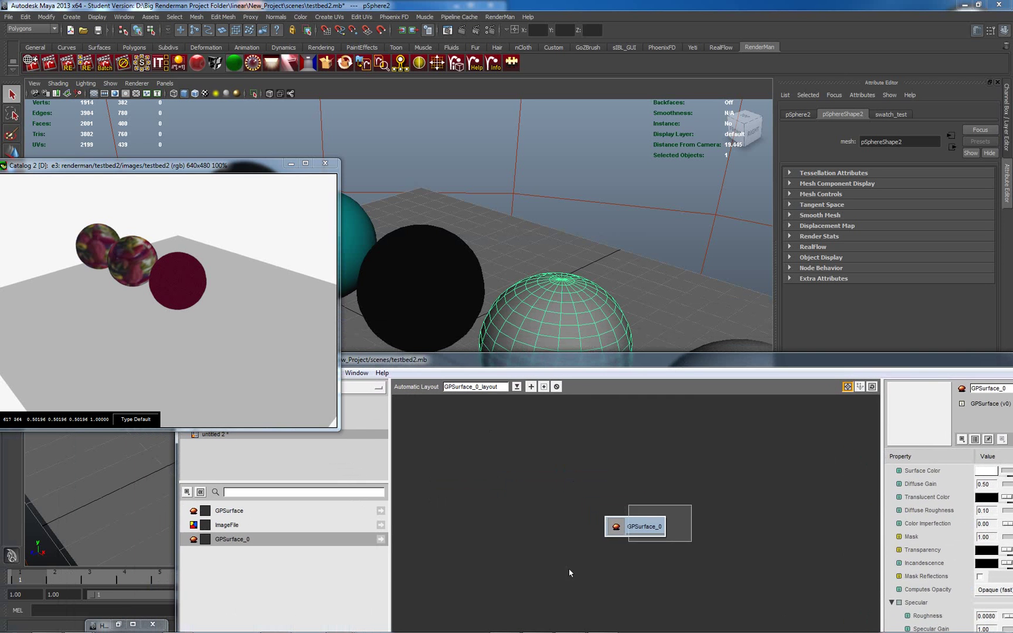
# Create a second GPSurface material beside GPSurface_0 in the Slim graph
pyautogui.click(615, 548)
pyautogui.rightClick(643, 450)
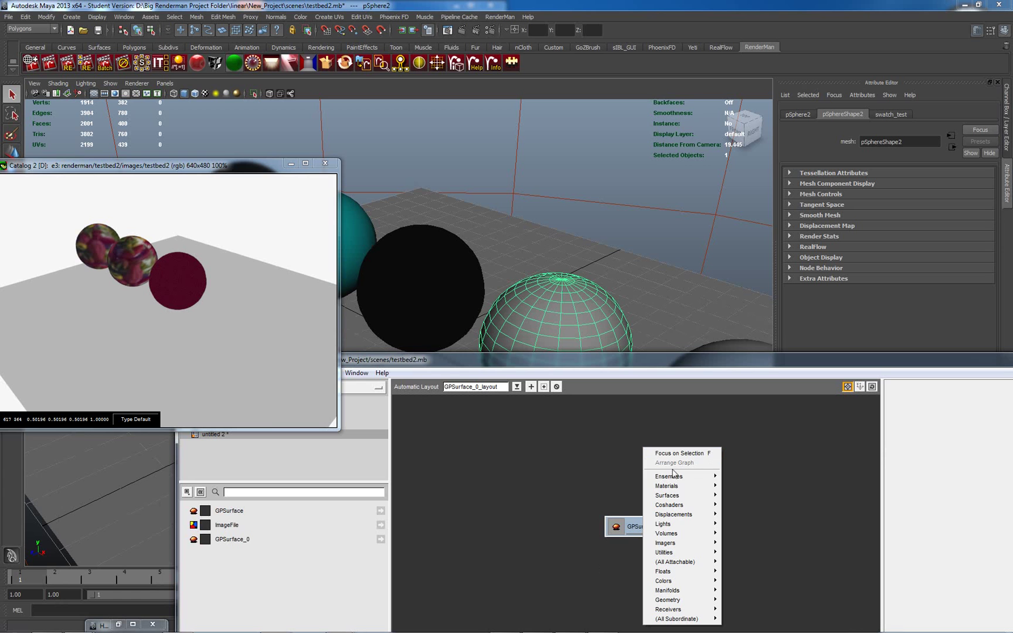
pyautogui.moveTo(677, 497)
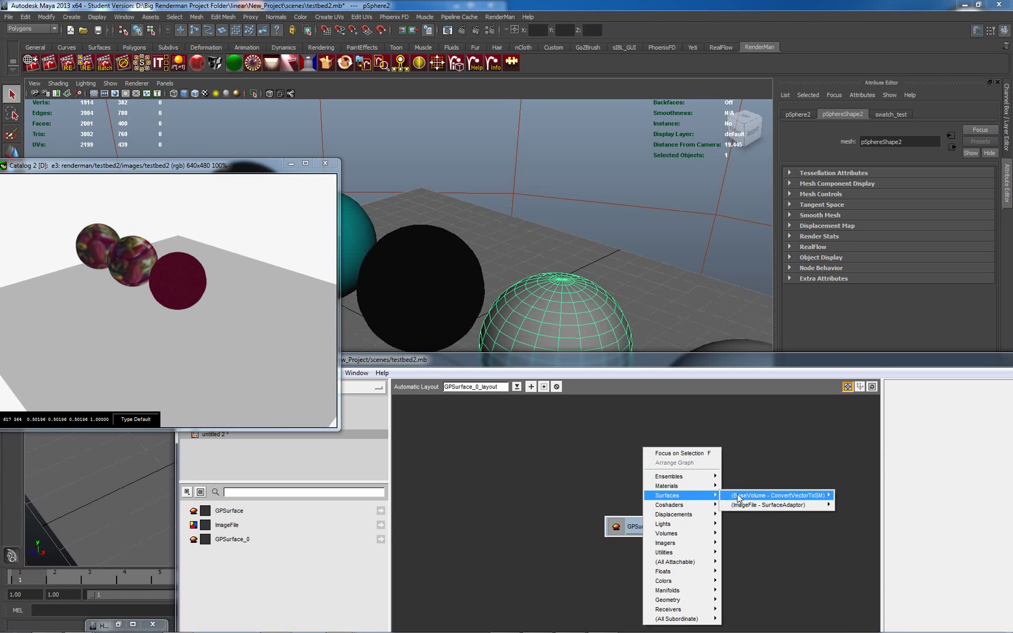
pyautogui.moveTo(699, 515)
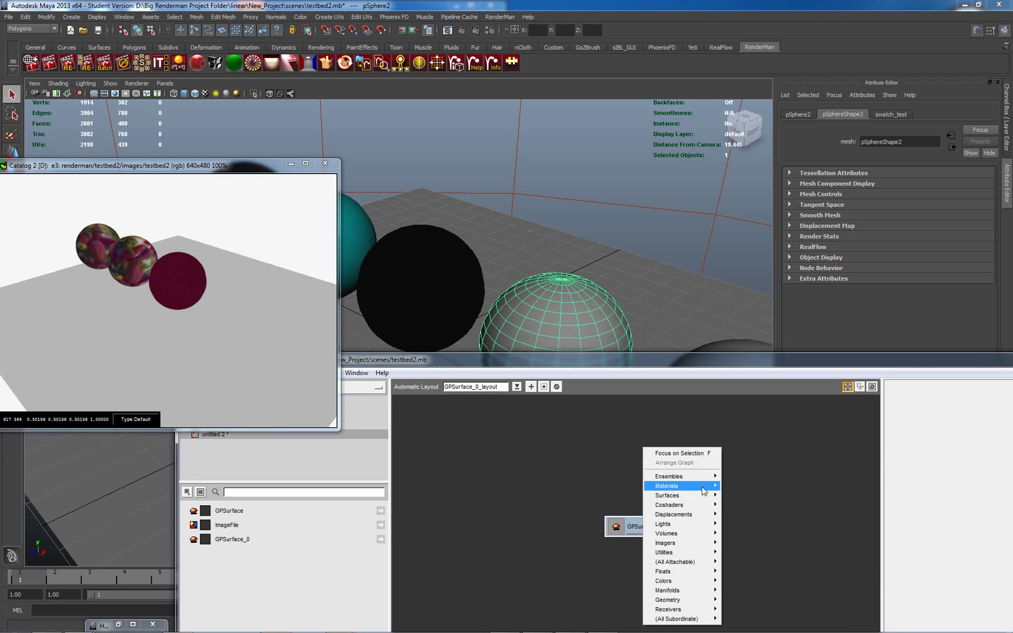
pyautogui.moveTo(704, 487)
pyautogui.click(739, 486)
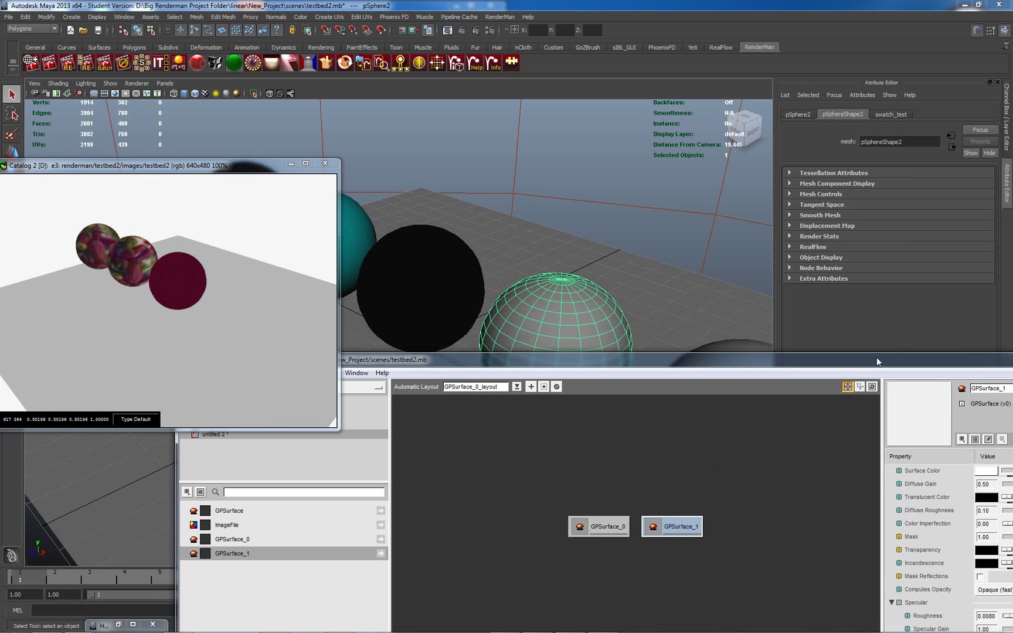
# Shift the Slim window to reach the new GPSurface's properties and rename the material slimswatch
pyautogui.moveTo(876, 361); pyautogui.dragTo(633, 354)
pyautogui.doubleClick(844, 385)
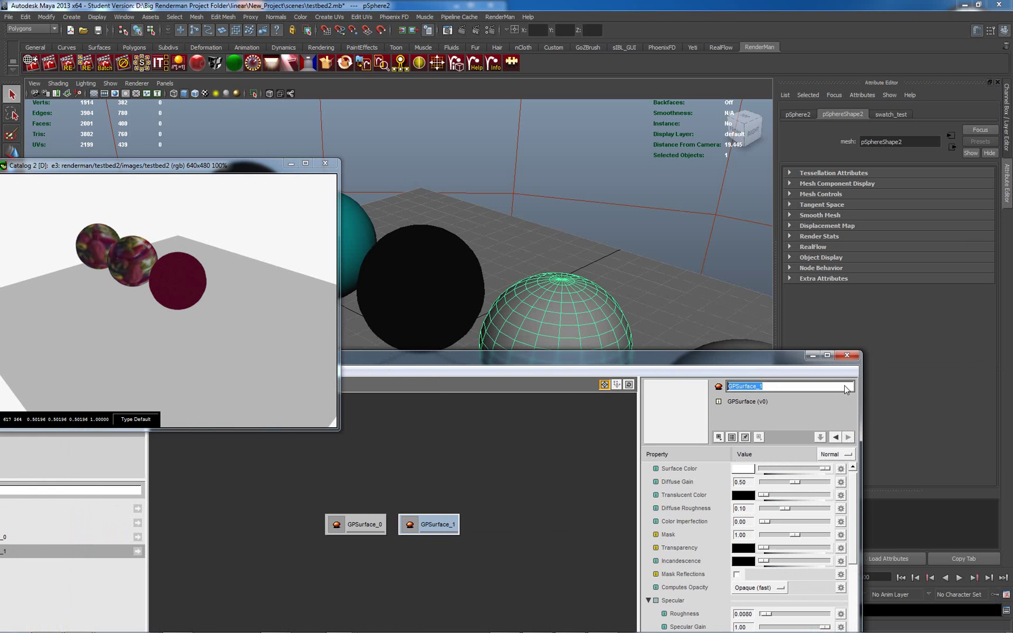
pyautogui.write('slimm')
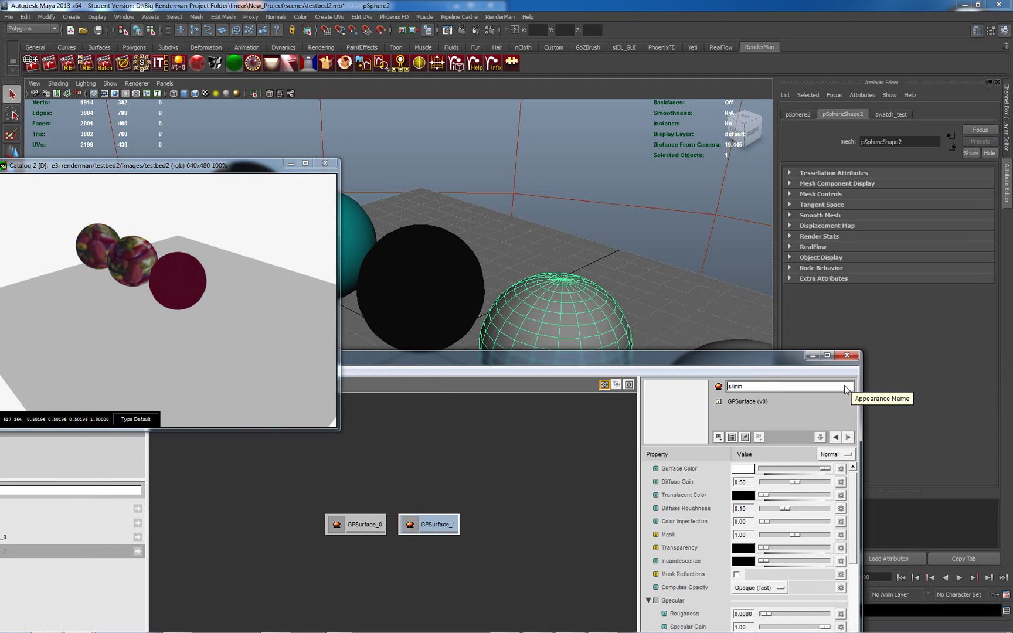
pyautogui.press('BackSpace')
pyautogui.write('swa')
pyautogui.press('BackSpace')
pyautogui.press('BackSpace')
pyautogui.press('BackSpace')
pyautogui.press('BackSpace')
pyautogui.write('swatch')
pyautogui.press('Return')
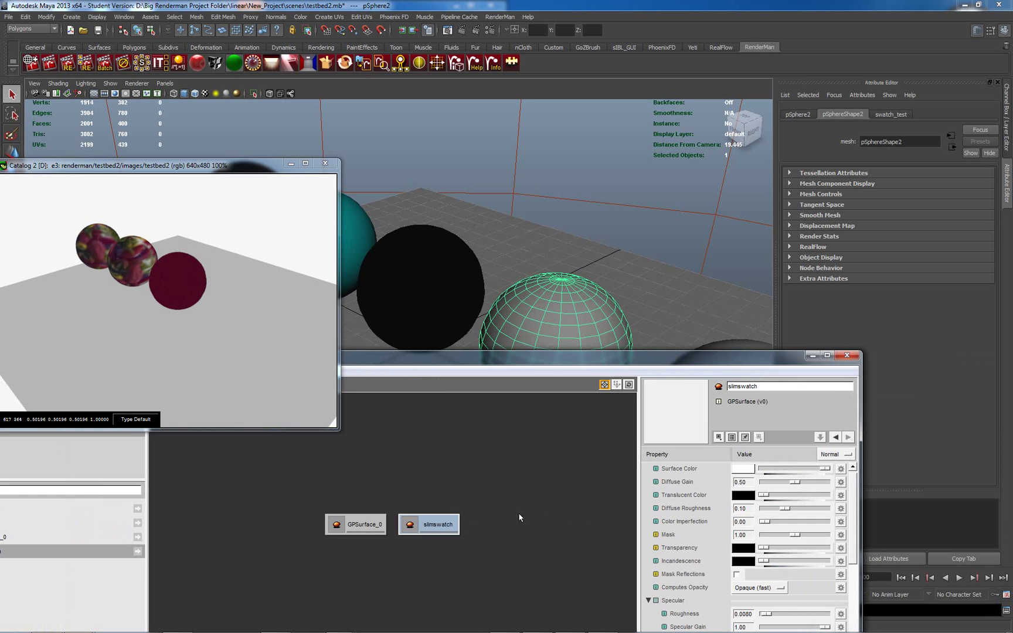
# Open the colour picker for slimswatch's Surface Color and move the render window fully into view
pyautogui.click(745, 471)
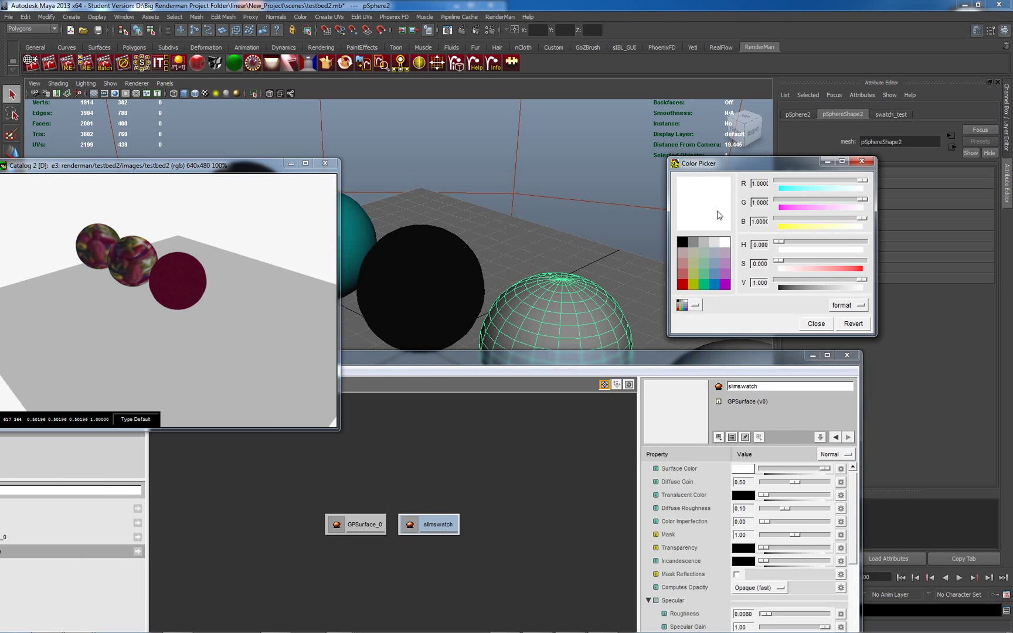
pyautogui.click(178, 282)
pyautogui.moveTo(221, 167); pyautogui.dragTo(315, 149)
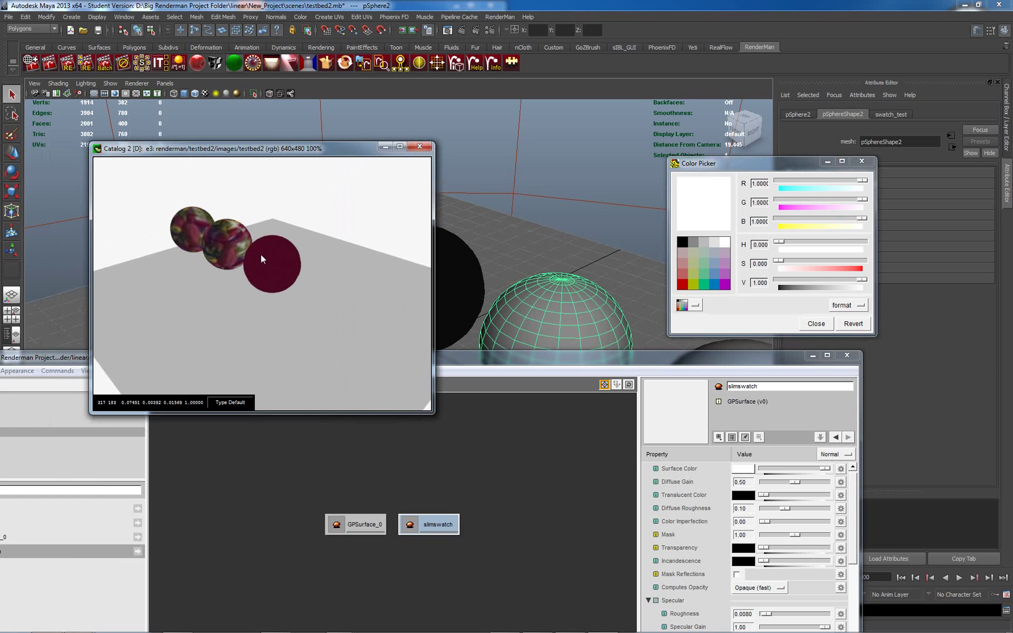
# Sample pixels in the render with the status bar shown to read the dark red swatch sphere's RGB values
pyautogui.moveTo(254, 251); pyautogui.dragTo(179, 398)
pyautogui.click(257, 369)
pyautogui.rightClick(288, 292)
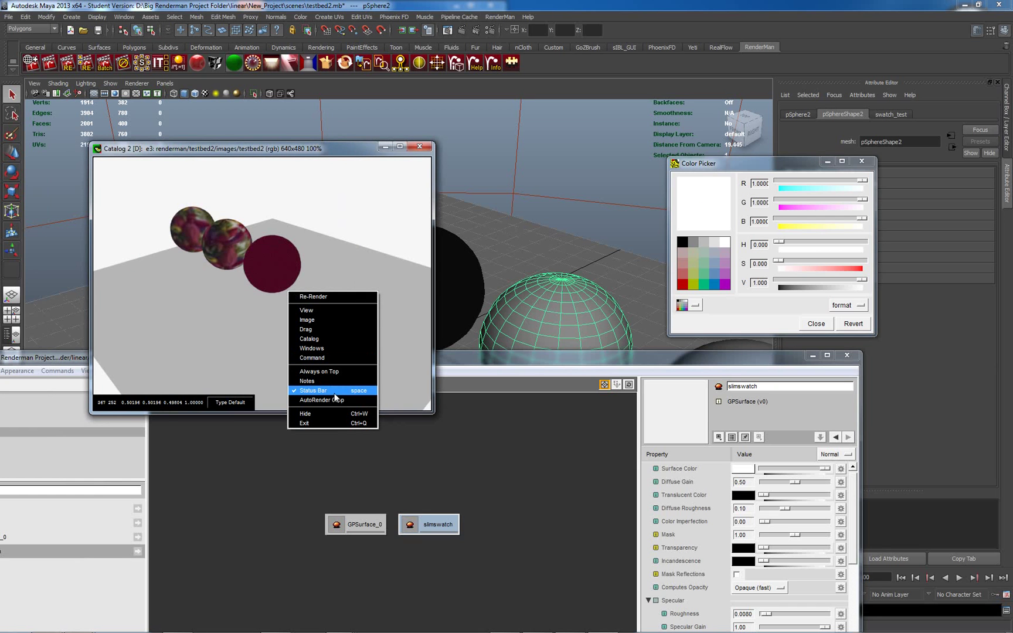
pyautogui.click(259, 332)
pyautogui.press('space')
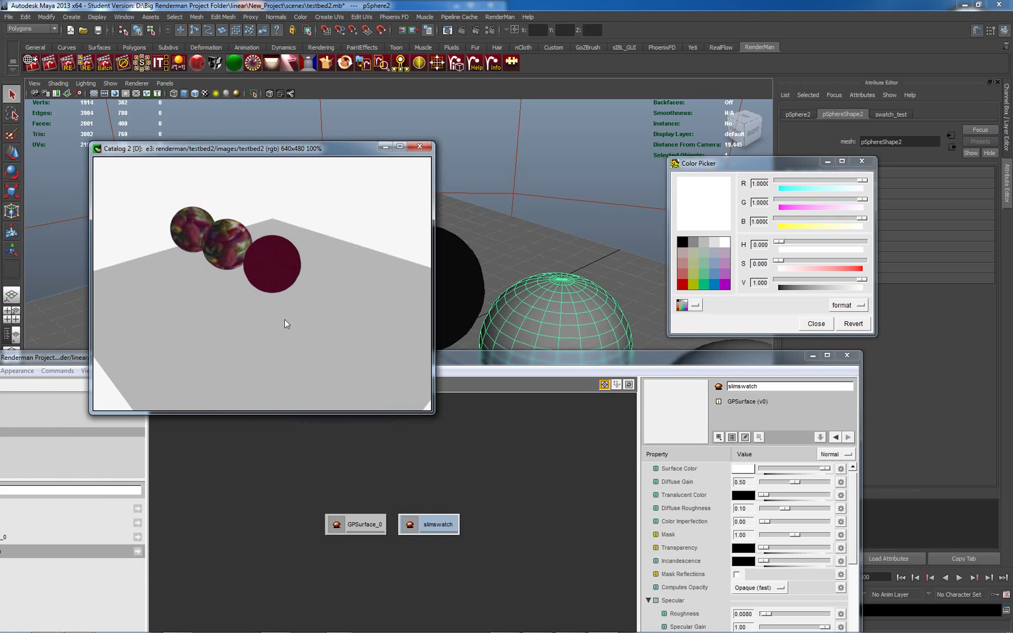
pyautogui.click(288, 317)
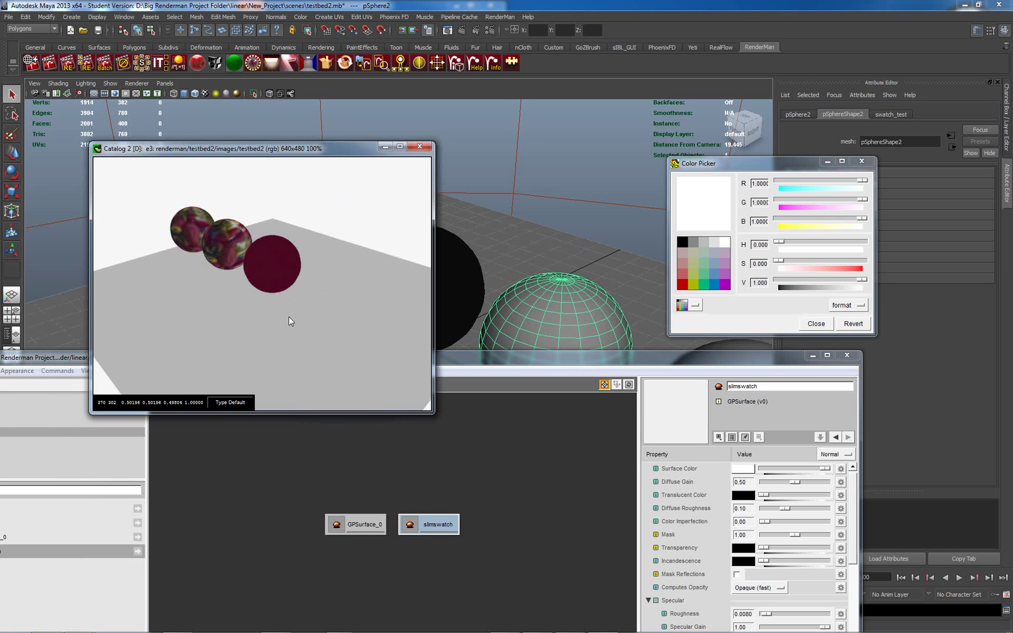
pyautogui.click(288, 317)
pyautogui.moveTo(288, 316); pyautogui.dragTo(117, 408)
pyautogui.click(221, 350)
pyautogui.moveTo(221, 350); pyautogui.dragTo(432, 311)
pyautogui.click(248, 268)
# Set slimswatch's Surface Color to R 0.0754, G 0.003 and B 0.015
pyautogui.moveTo(757, 187); pyautogui.dragTo(775, 183)
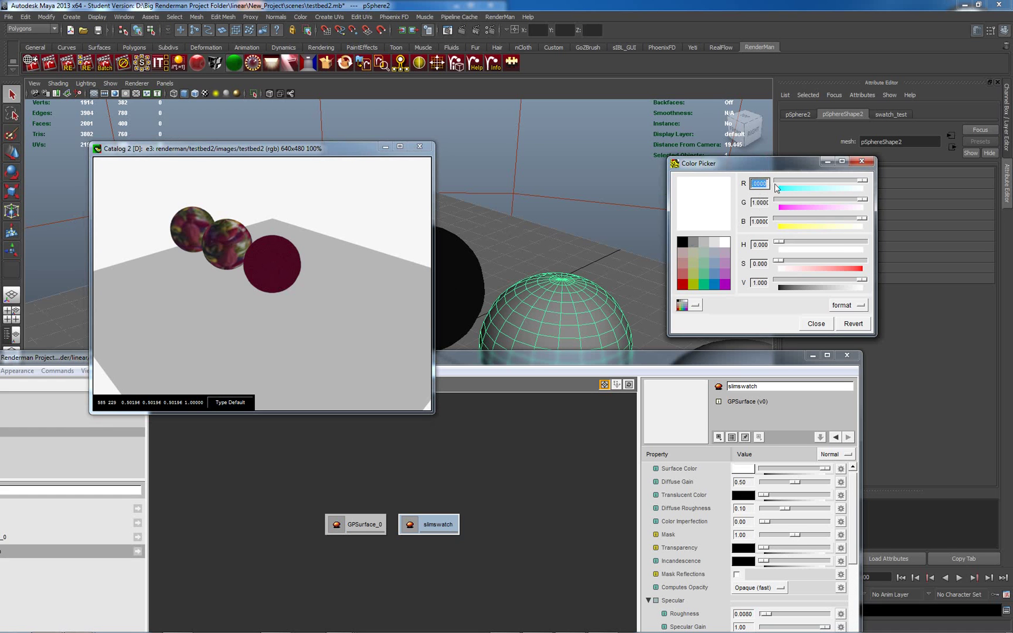
pyautogui.press('BackSpace')
pyautogui.write('0.0754')
pyautogui.press('Return')
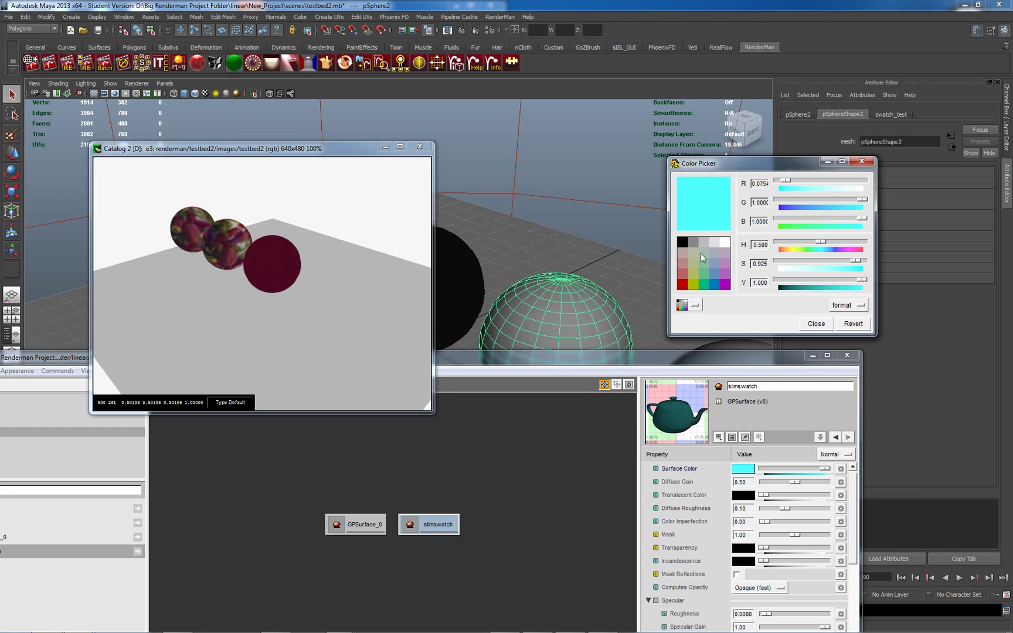
pyautogui.doubleClick(758, 202)
pyautogui.write('.003')
pyautogui.press('Return')
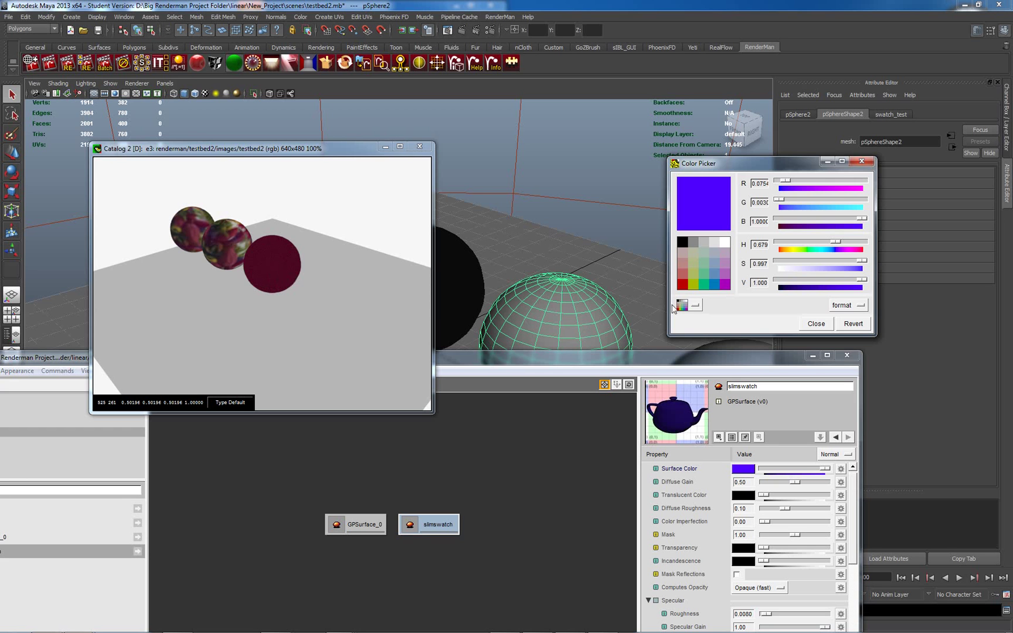
pyautogui.click(754, 222)
pyautogui.doubleClick(754, 224)
pyautogui.write('0.015')
pyautogui.press('Return')
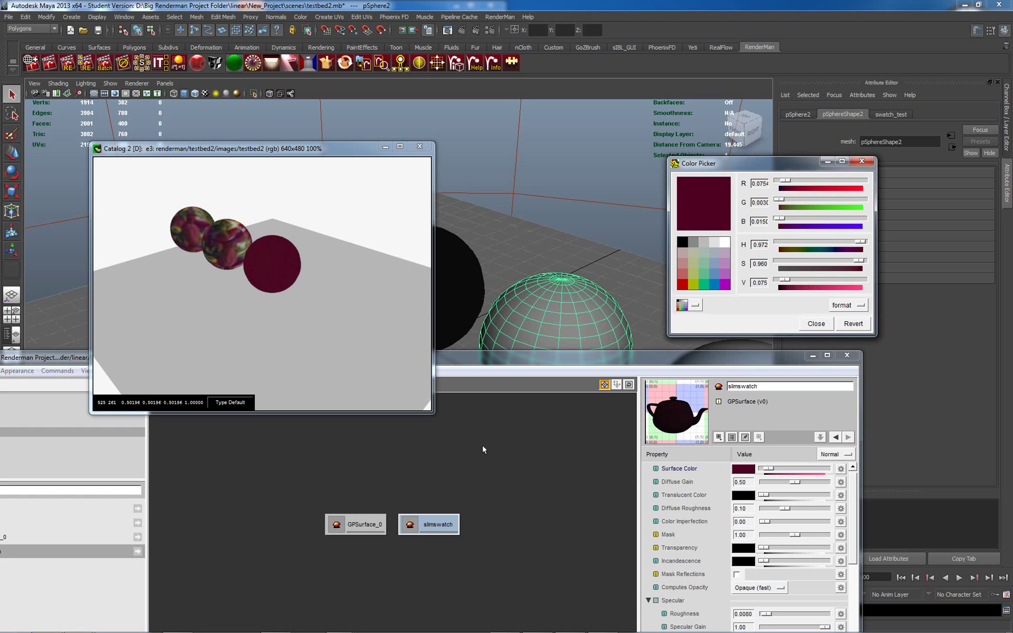
# Attach slimswatch as the surface of the selected sphere and re-render the scene
pyautogui.click(445, 518)
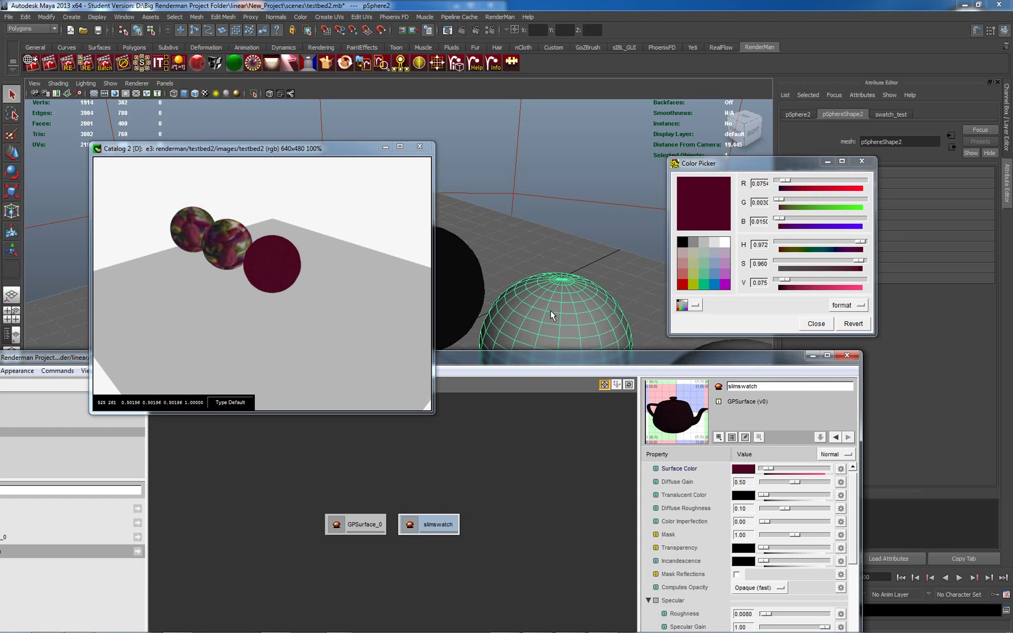
pyautogui.rightClick(426, 523)
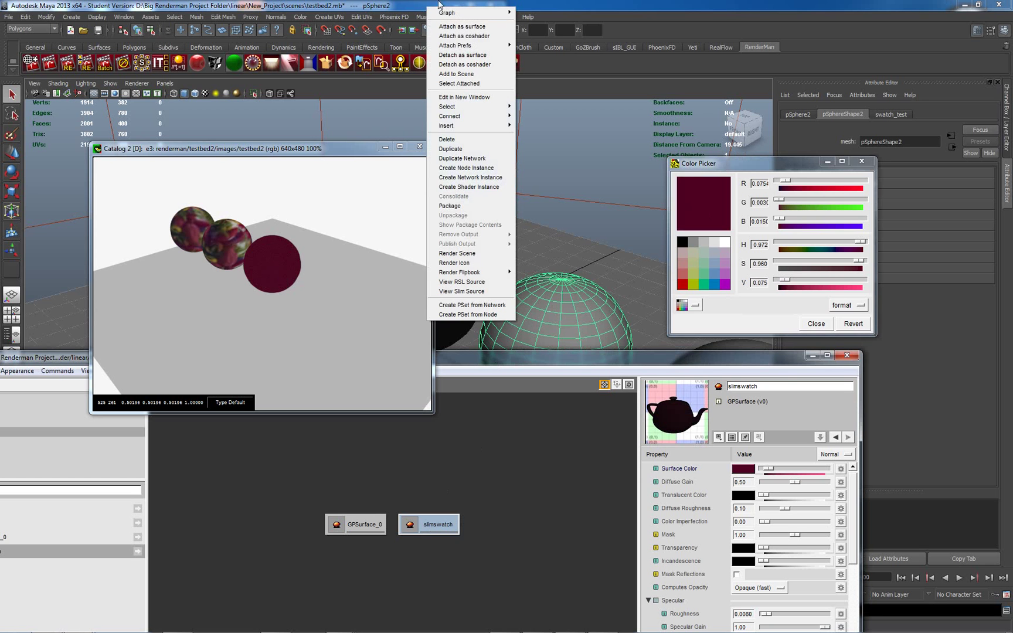
pyautogui.click(463, 28)
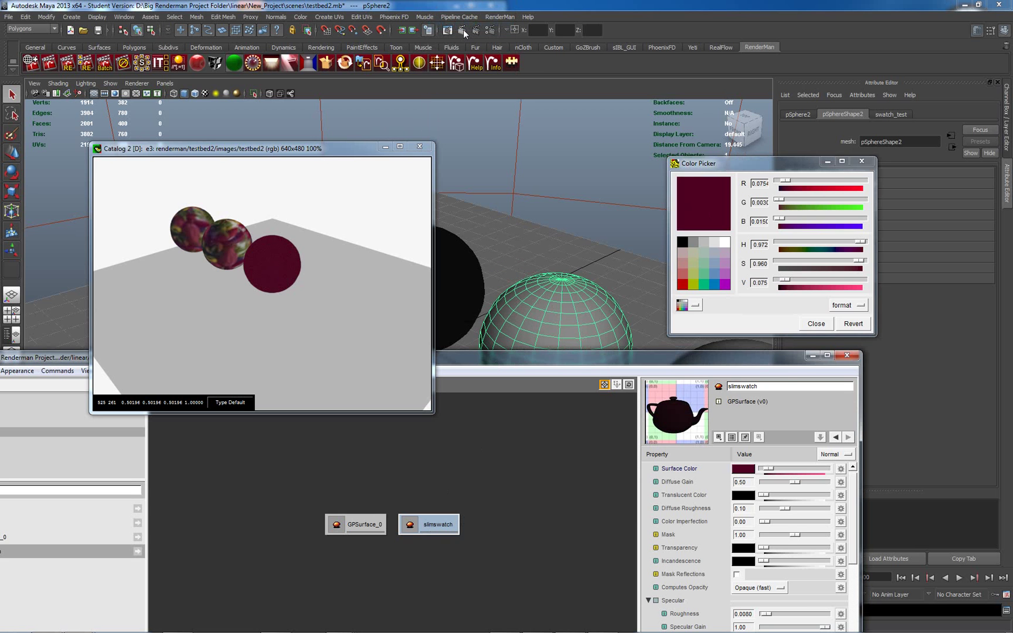
pyautogui.rightClick(307, 270)
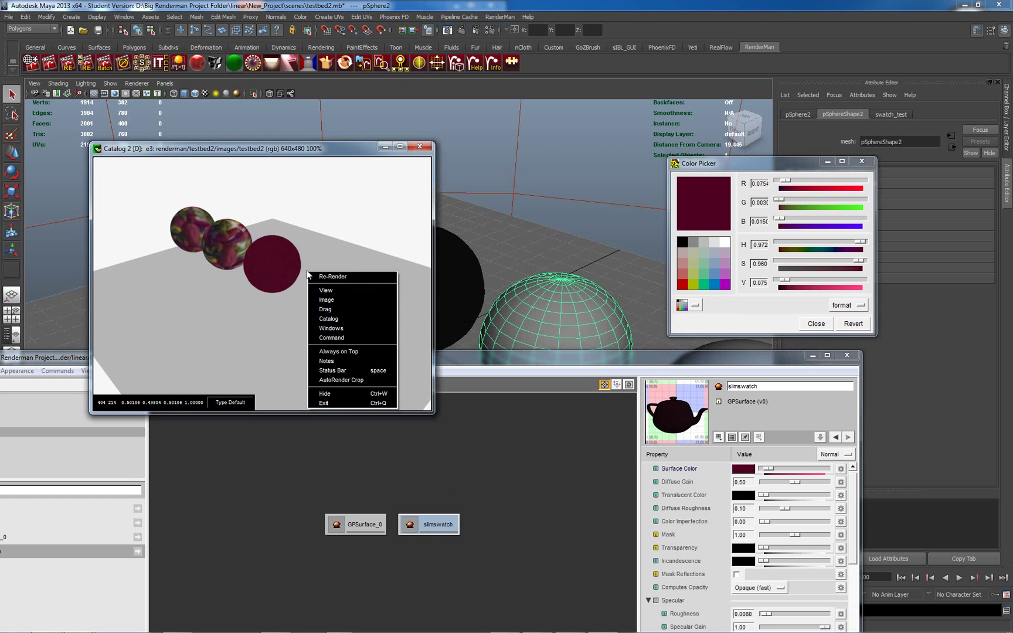
pyautogui.click(333, 278)
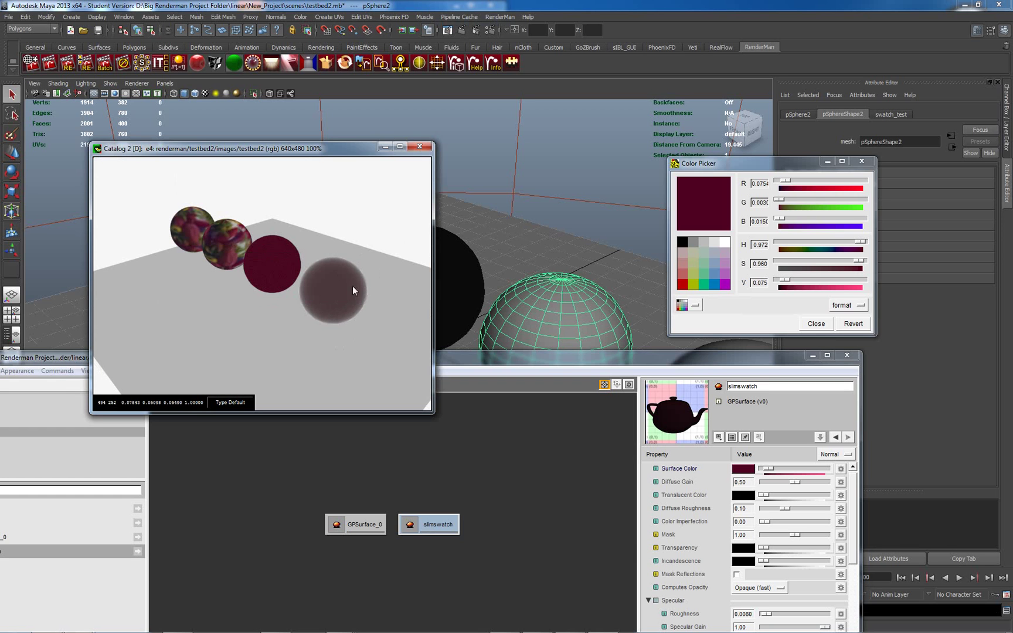
# Set slimswatch's Specular Gain to 0 and re-render the scene
pyautogui.click(440, 528)
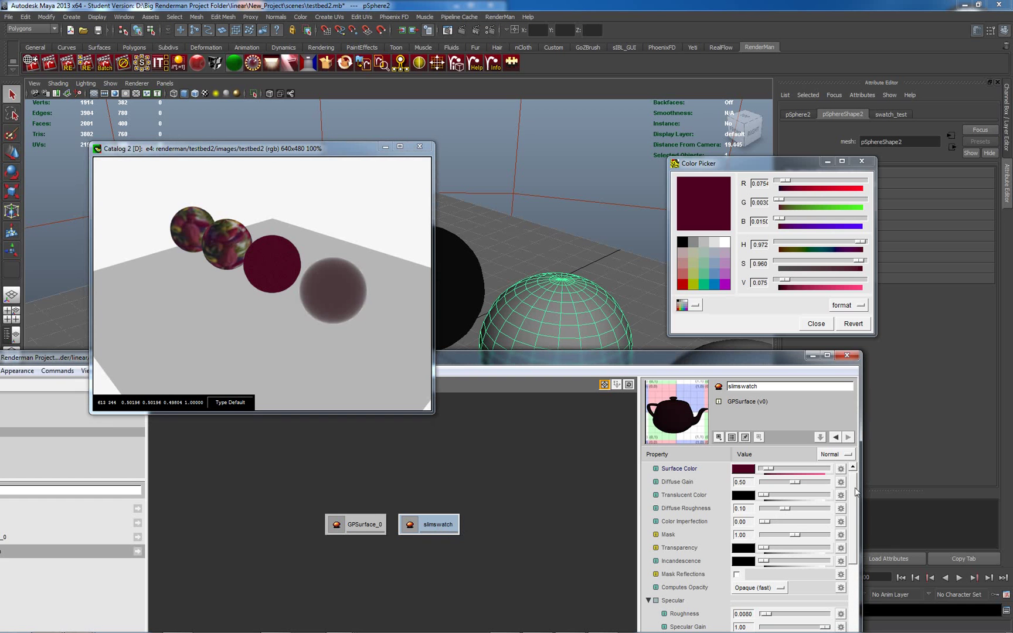
pyautogui.moveTo(857, 487); pyautogui.dragTo(757, 556)
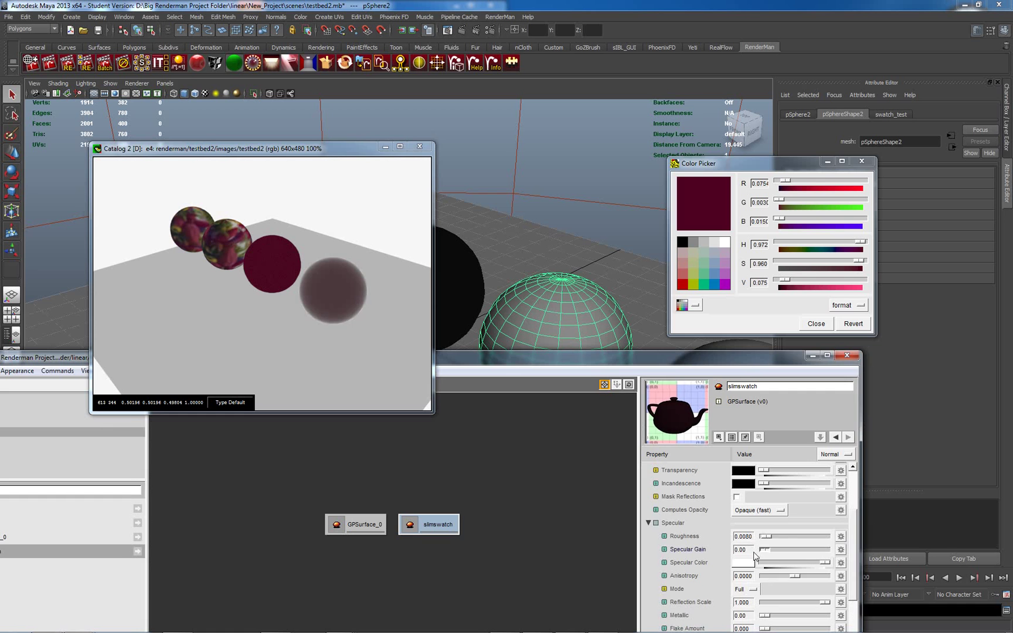
pyautogui.rightClick(266, 269)
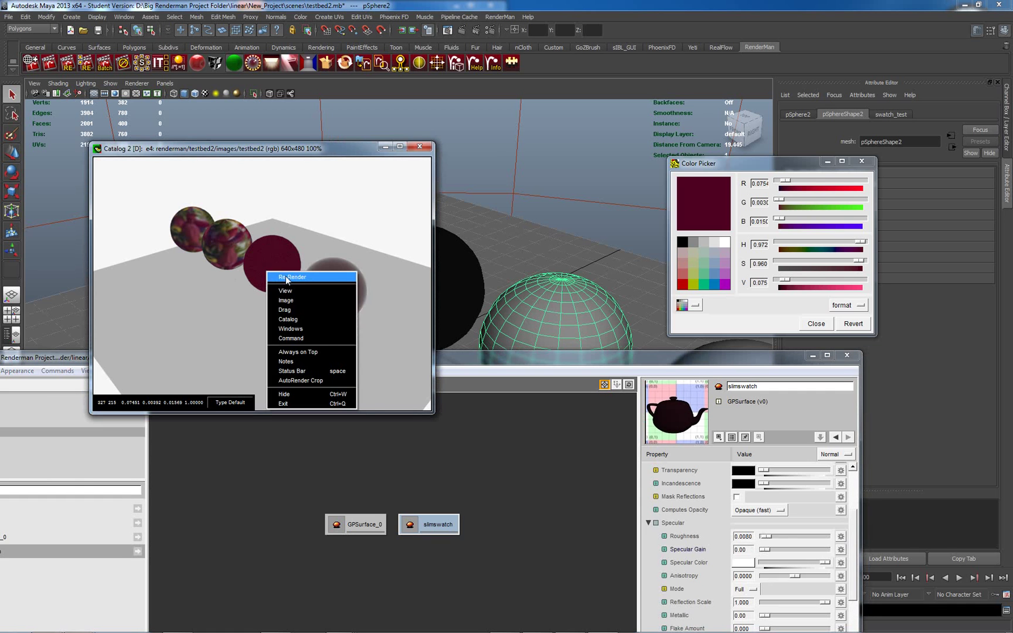
pyautogui.click(303, 298)
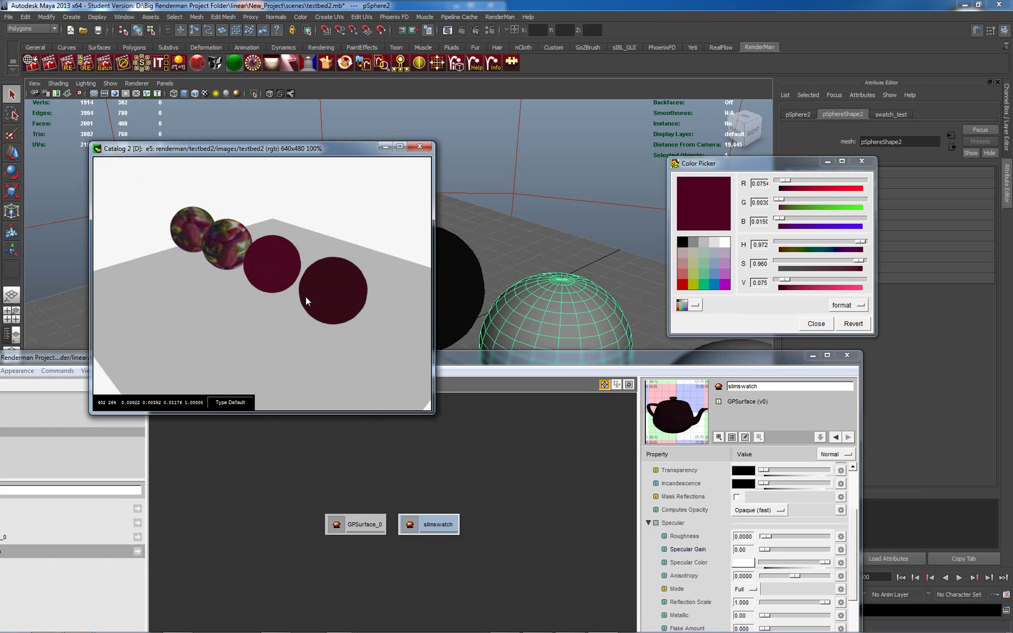
# Sample pixels across the rendered spheres to compare the slimswatch sphere's colour with the other swatch spheres
pyautogui.moveTo(306, 296); pyautogui.dragTo(432, 324)
pyautogui.moveTo(379, 332); pyautogui.dragTo(282, 278)
pyautogui.moveTo(288, 277); pyautogui.dragTo(233, 251)
pyautogui.moveTo(234, 250); pyautogui.dragTo(234, 250)
pyautogui.click(389, 263)
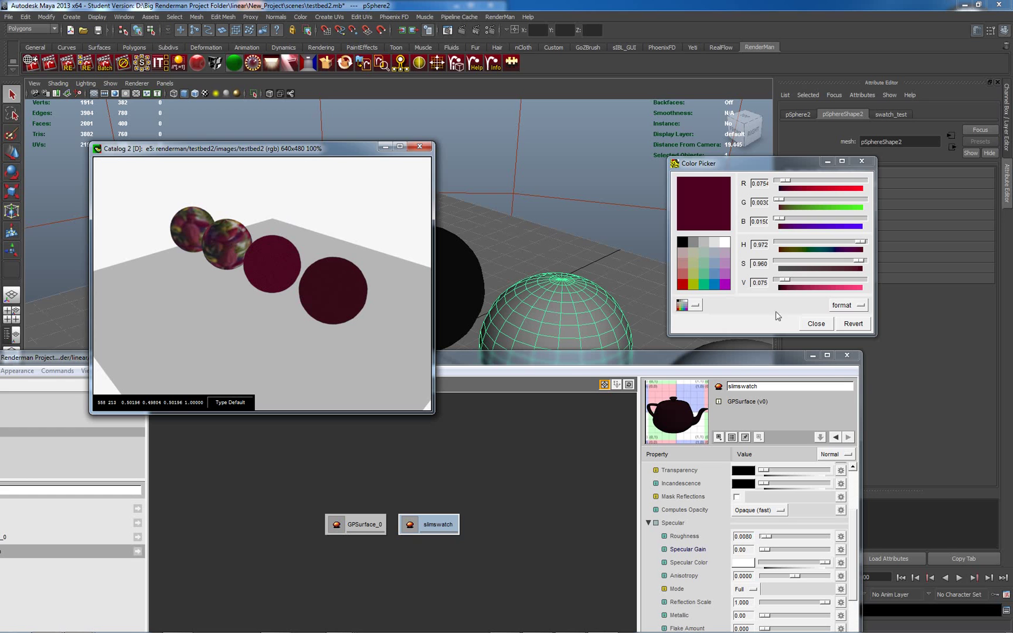